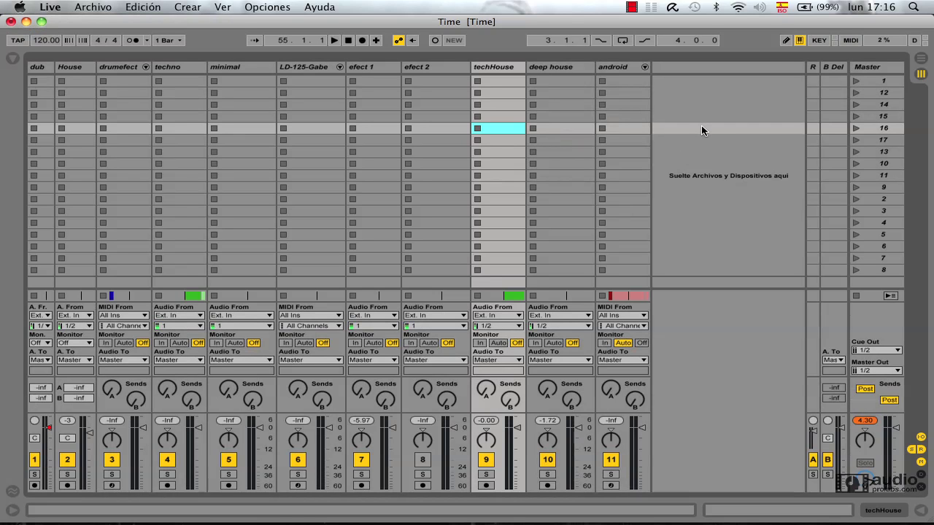
- Play the arrangement from the start of the first House clip, around bars 43–44, and around bar 55, and stop playback
key(Tab)
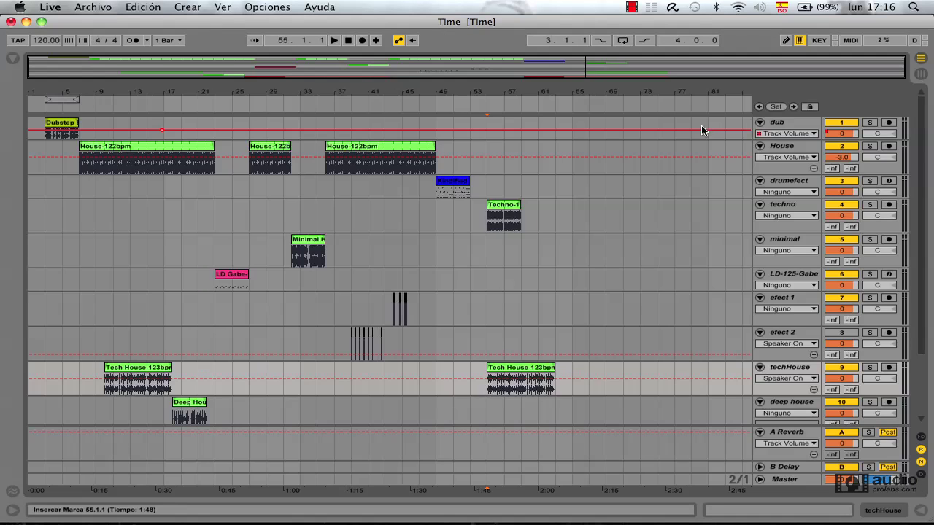
scroll(529, 256, down, 3)
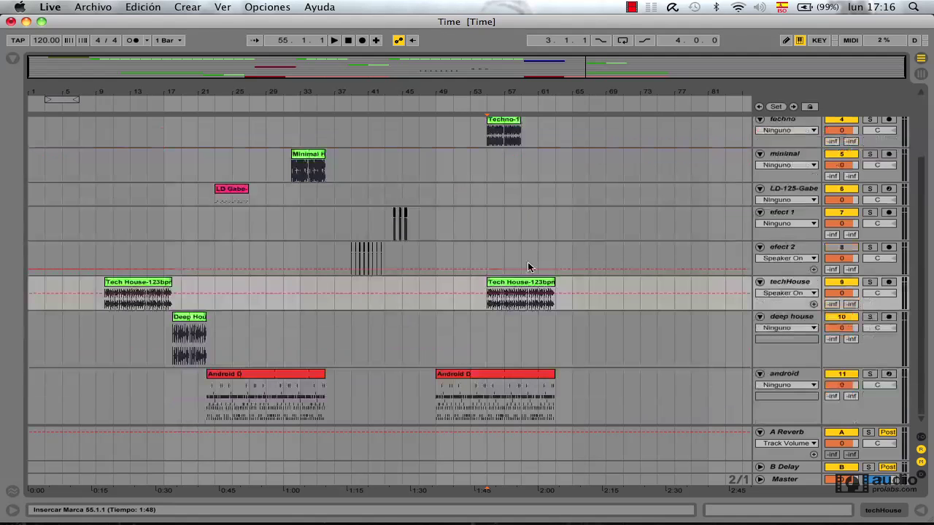
scroll(524, 278, up, 3)
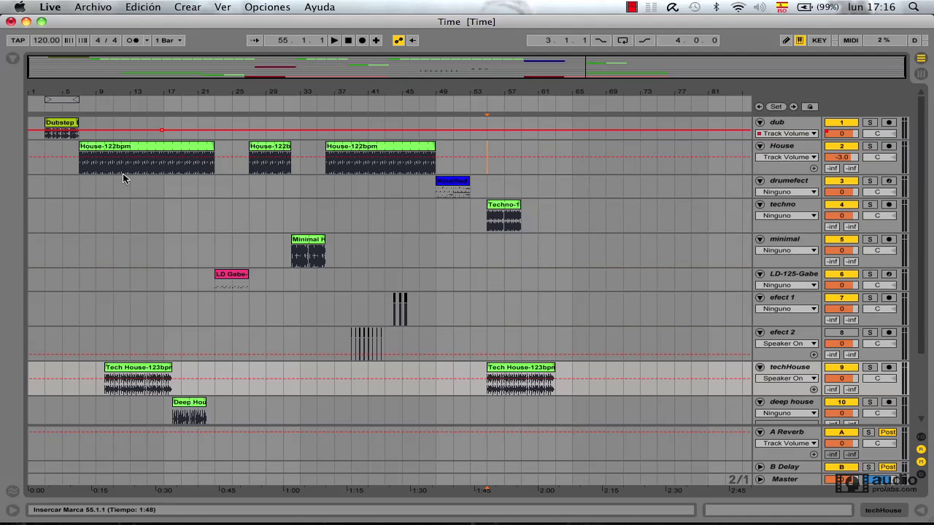
click(80, 108)
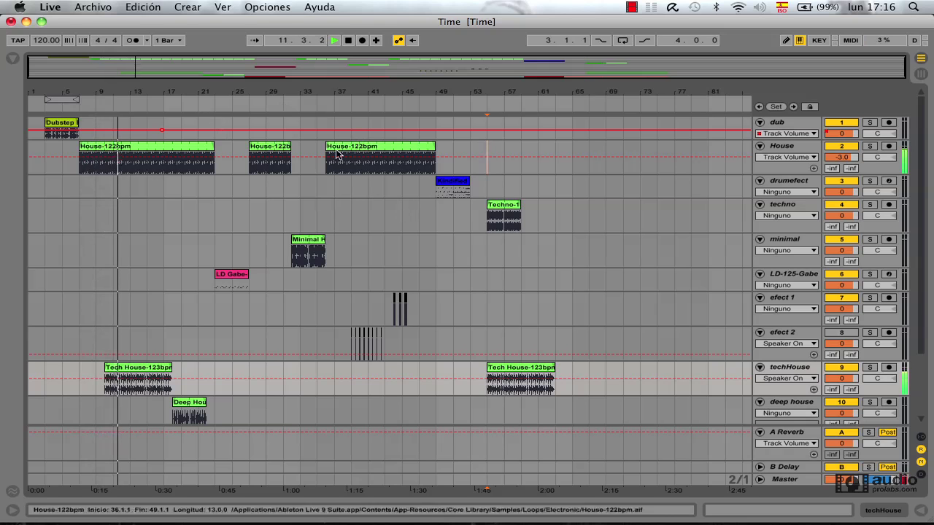
click(400, 101)
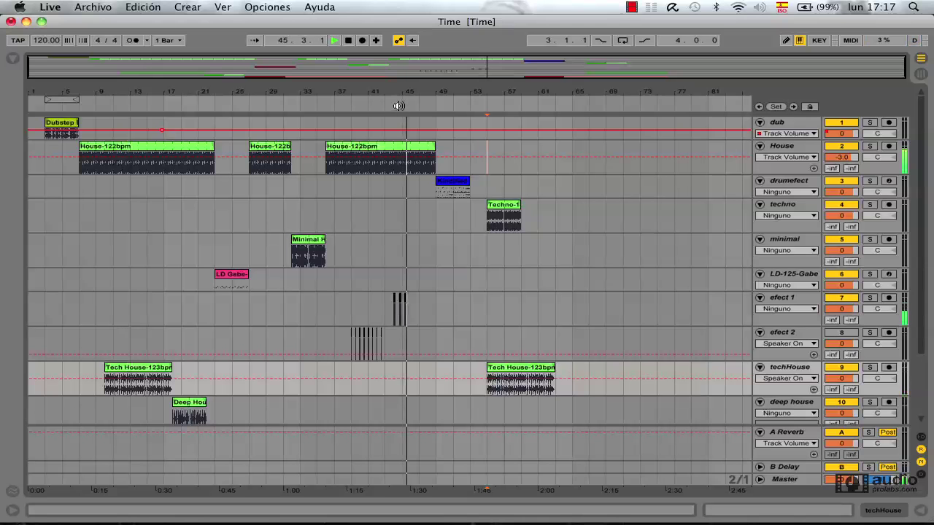
click(386, 108)
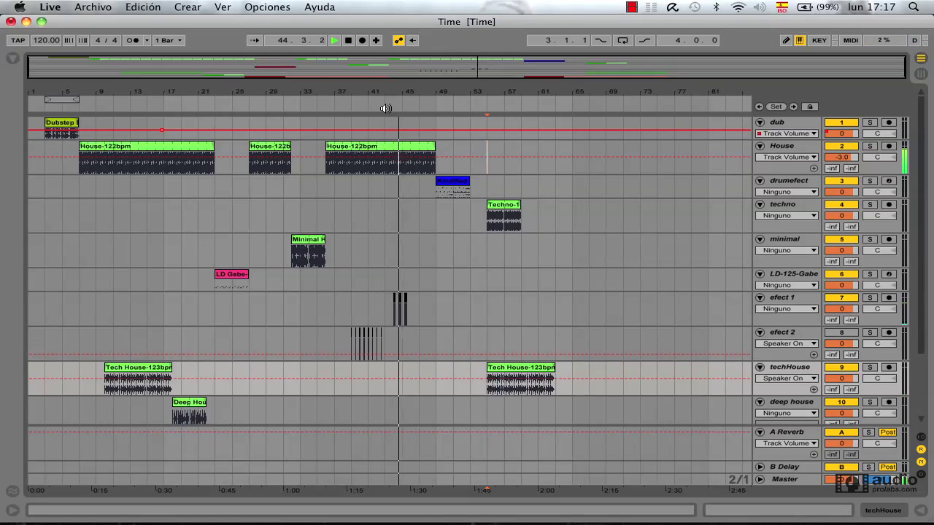
click(486, 102)
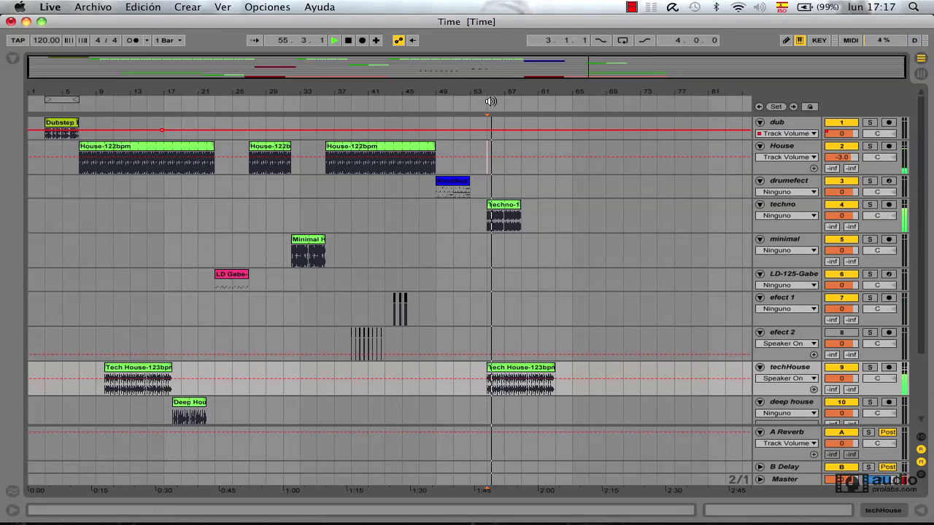
key(space)
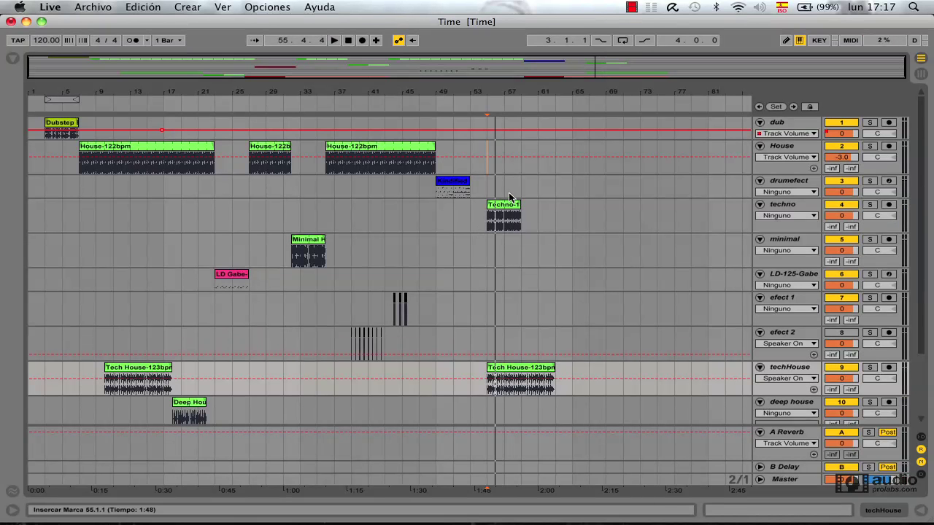
click(188, 5)
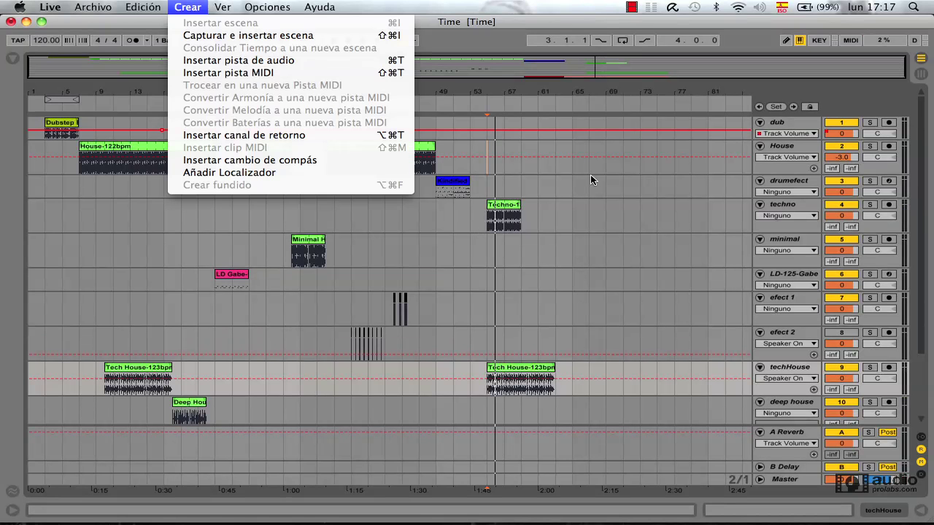
click(463, 189)
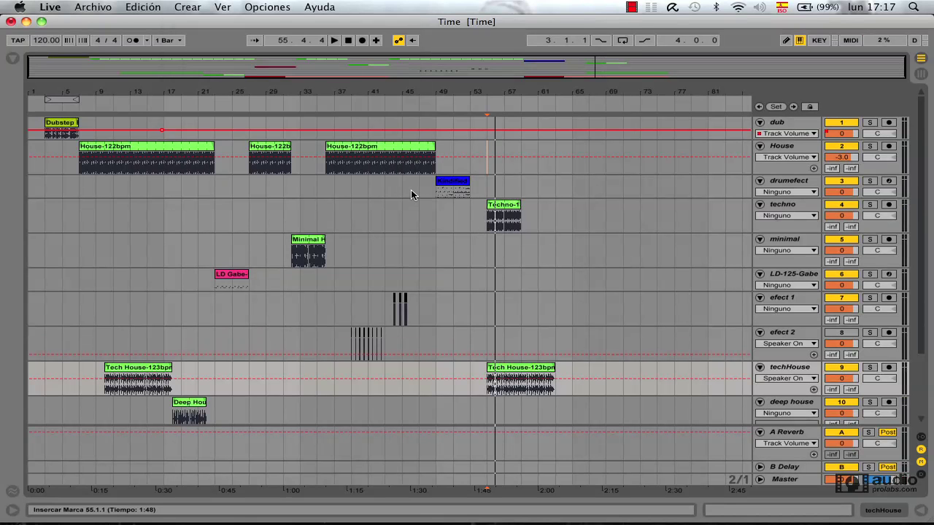
- Mark bars 41 to 47 on the arrangement's drumefect track, and capture the clips at bar 41 into a new scene after Session scene 16
drag(363, 162, 418, 189)
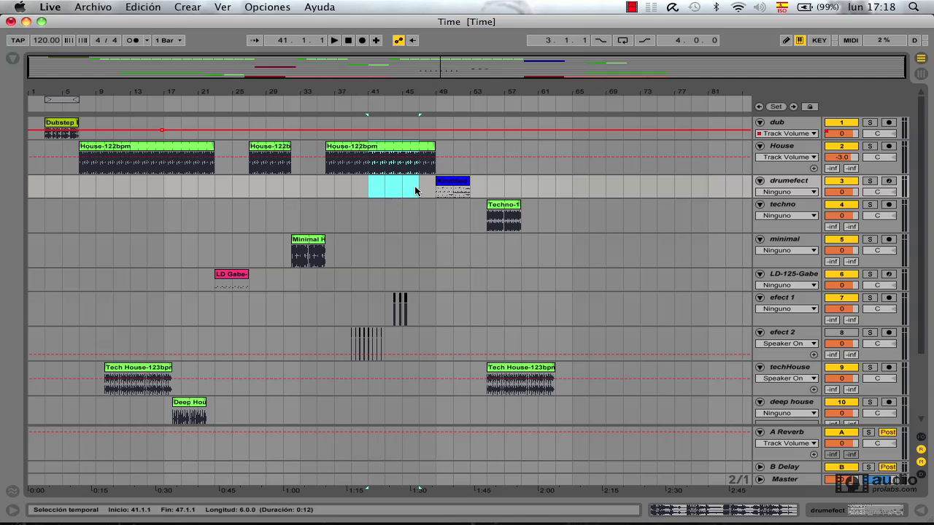
scroll(409, 338, down, 4)
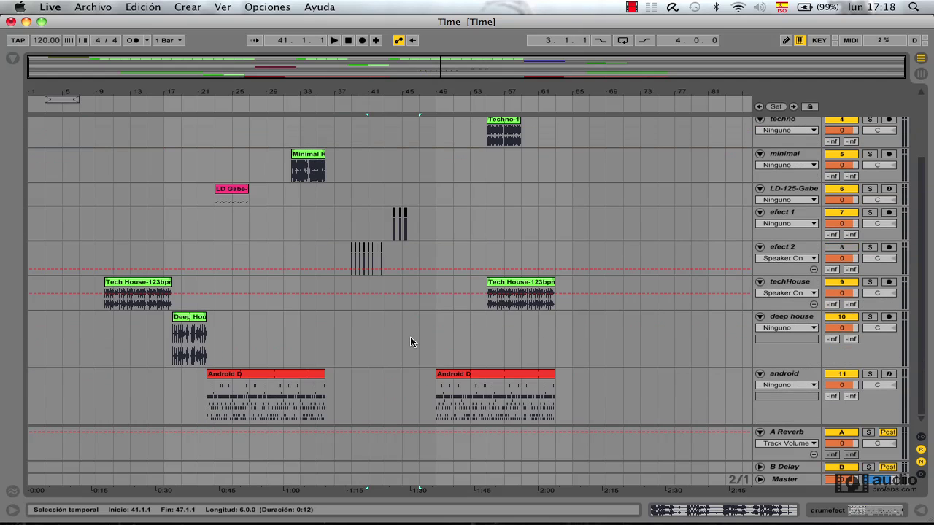
scroll(400, 315, up, 4)
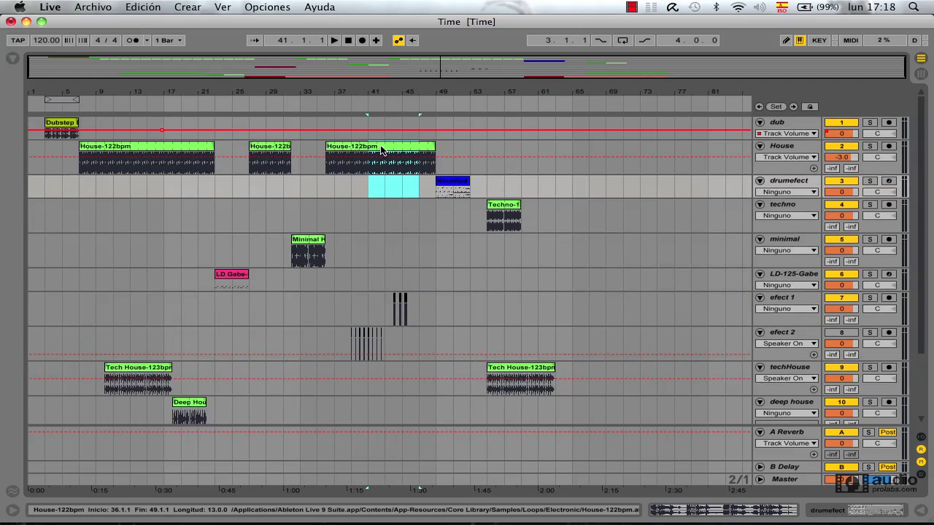
key(Tab)
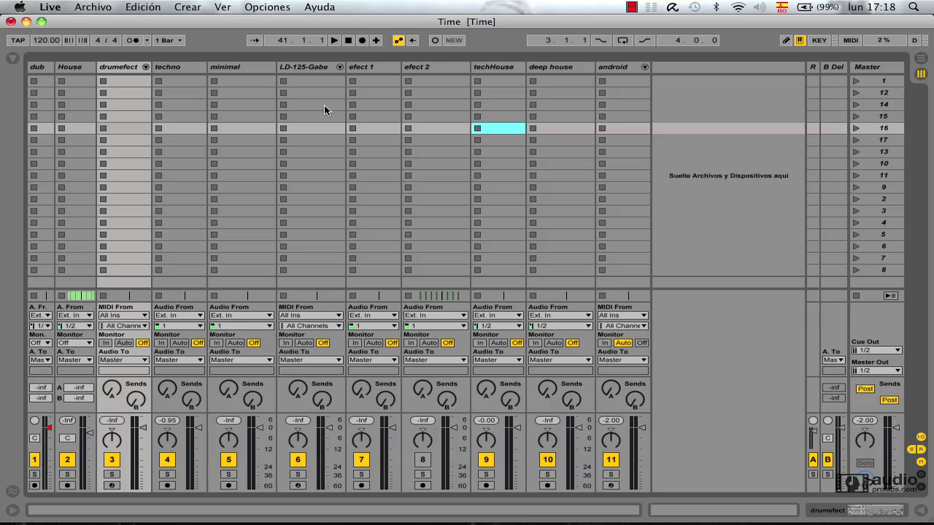
click(671, 126)
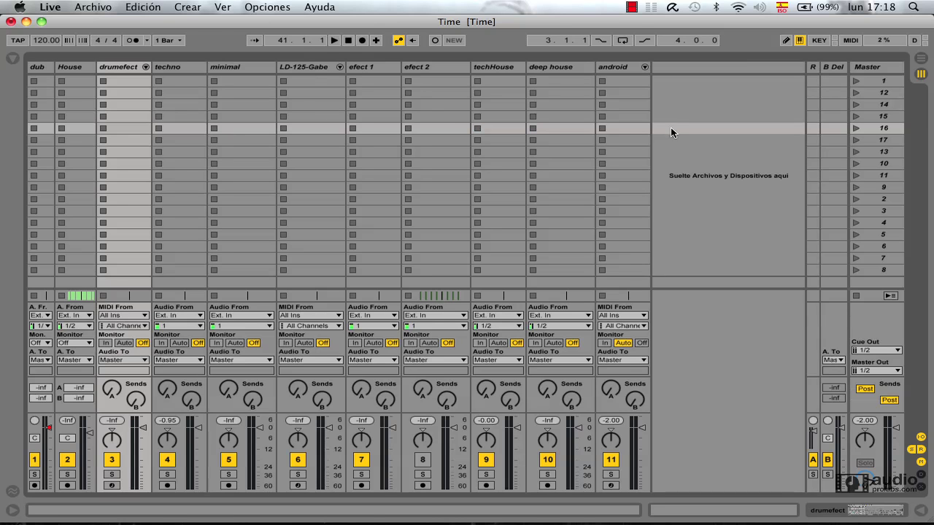
click(191, 6)
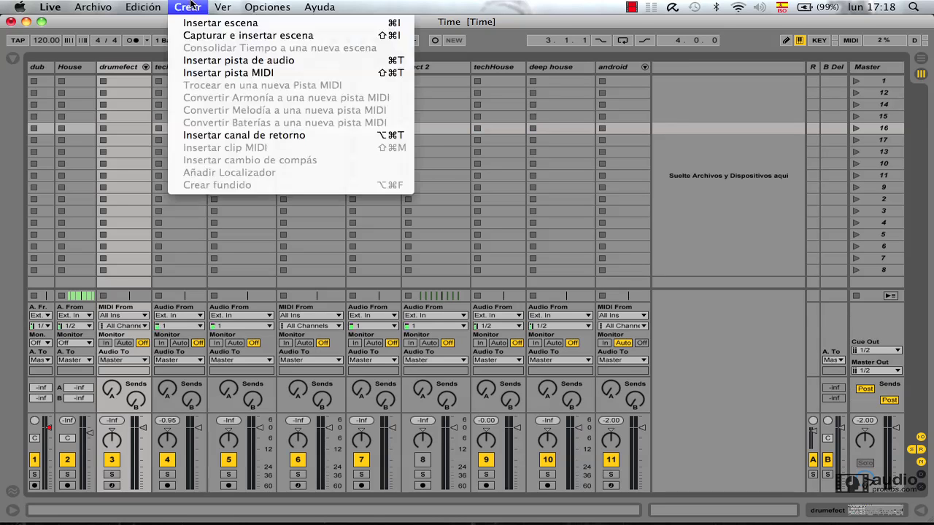
click(214, 36)
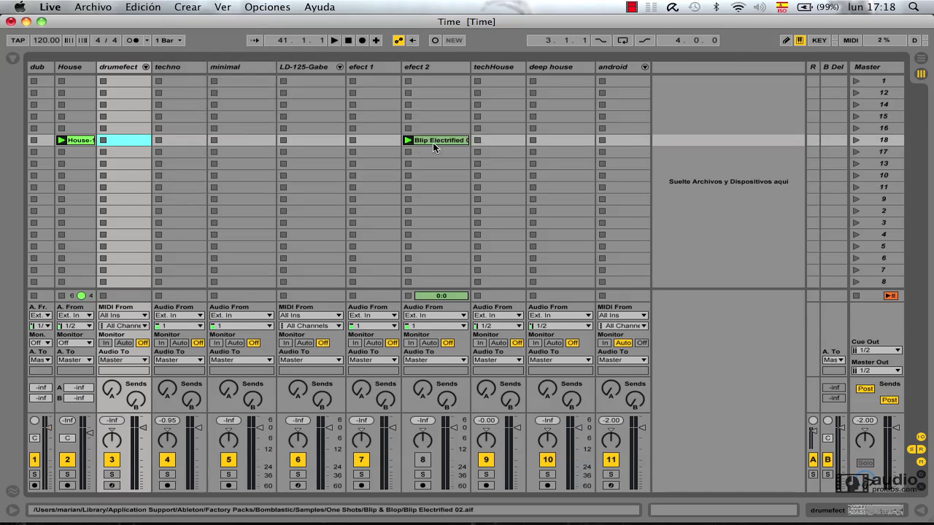
- Delete the captured Blip Electrified clip on efect 2 and the House clip from scene 18
key(Left)
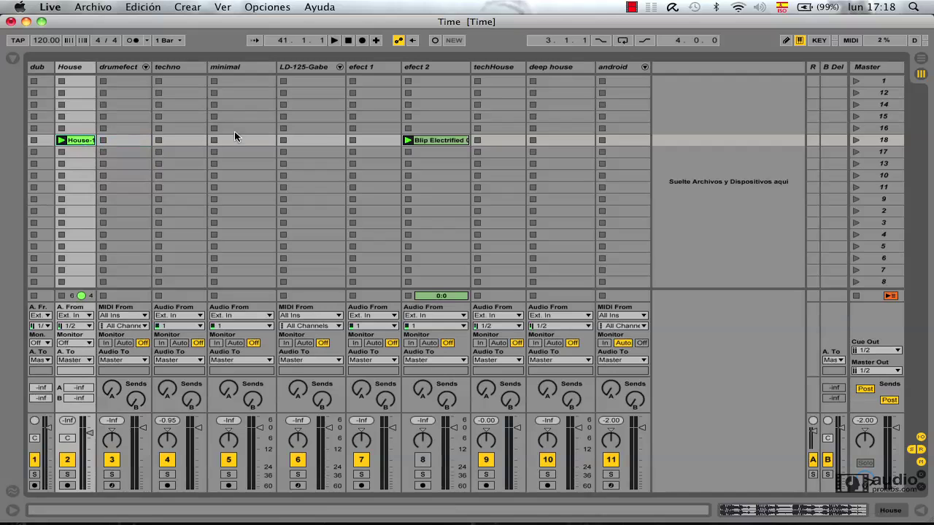
click(441, 142)
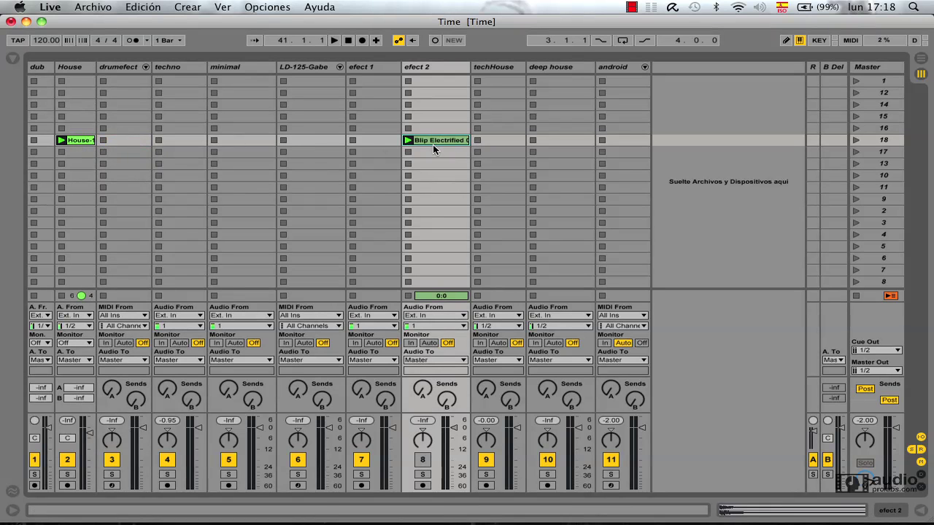
key(Delete)
key(Left)
key(Left)
key(Left)
key(Left)
key(Left)
key(Left)
key(Delete)
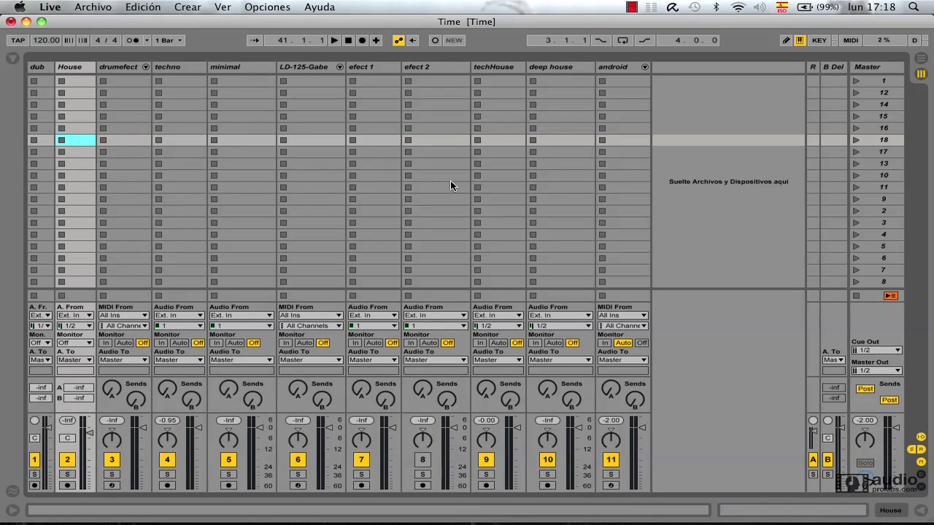
- Return to the Arrangement View and reactivate arrangement playback for all tracks
key(Tab)
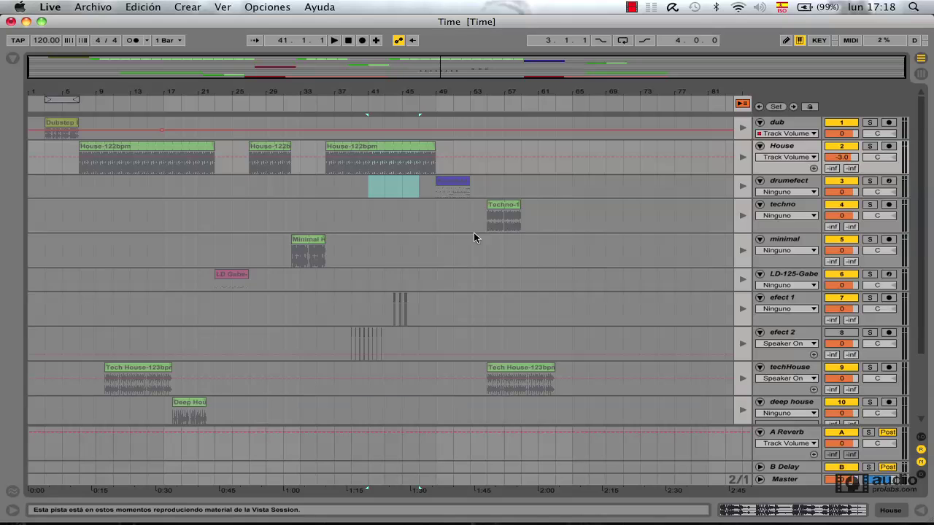
click(742, 104)
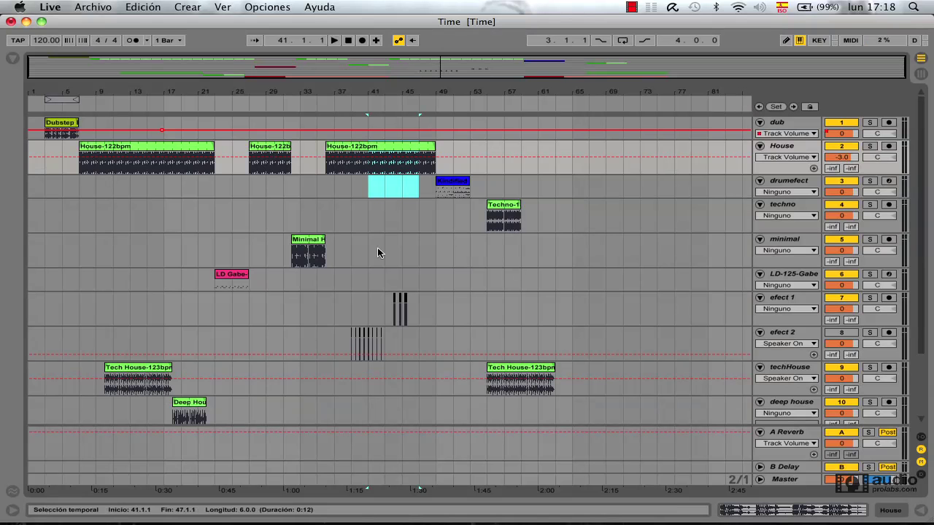
scroll(219, 270, down, 3)
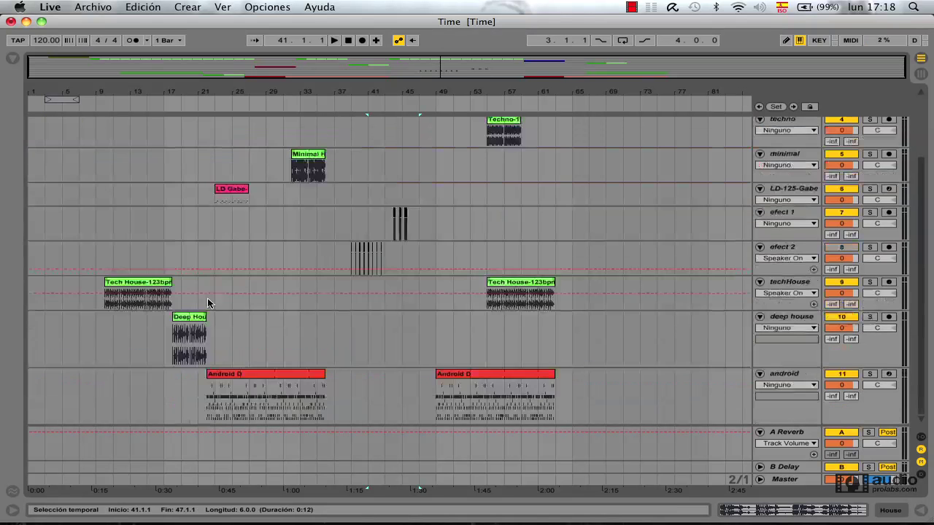
scroll(206, 306, up, 3)
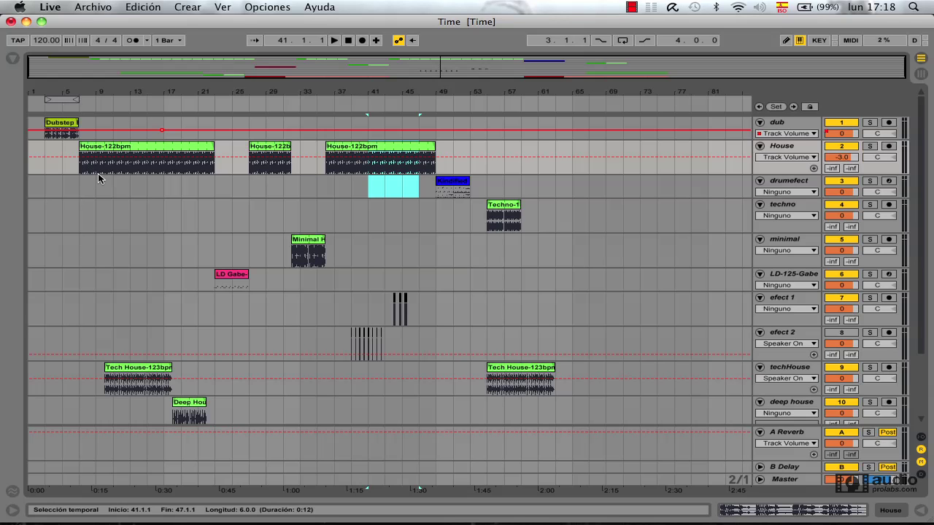
drag(96, 170, 152, 186)
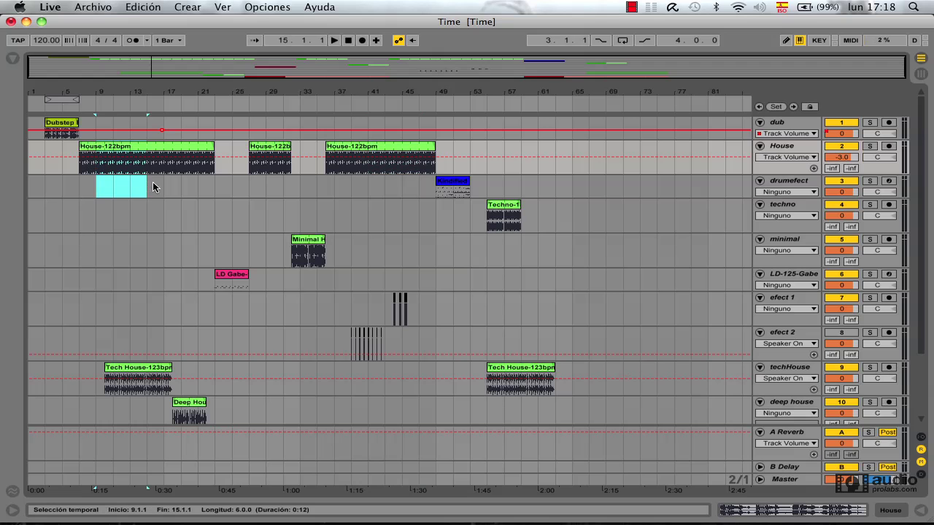
click(153, 186)
key(Down)
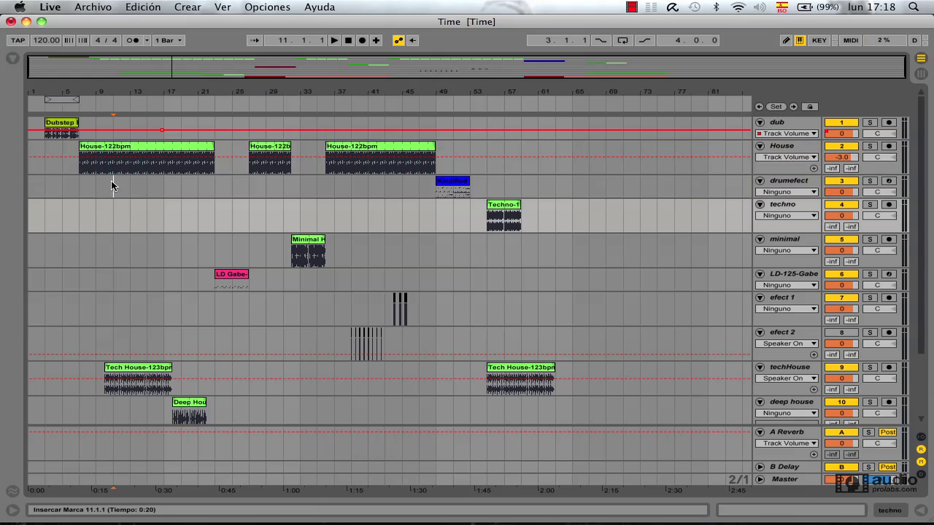
- Select bars 11 to 17 on the drumefect track and consolidate that time range to a new scene
drag(111, 181, 157, 187)
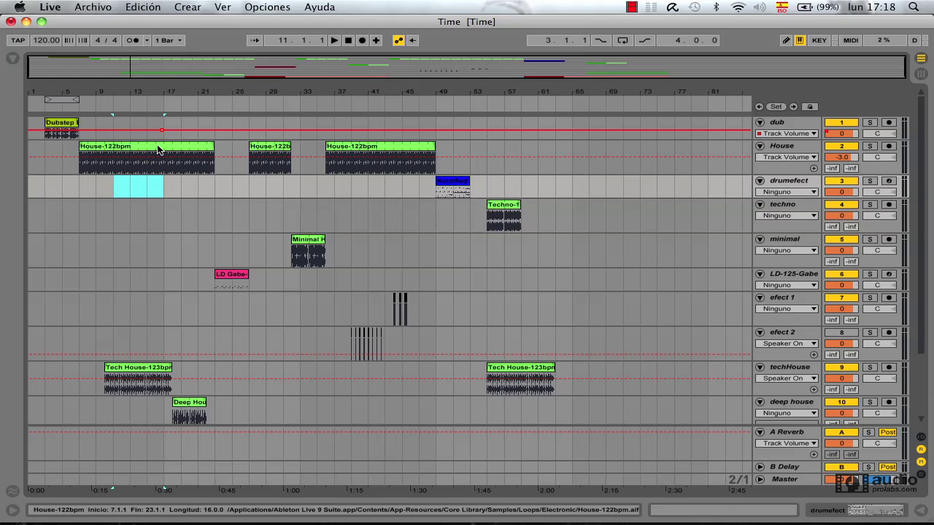
scroll(160, 299, down, 3)
scroll(160, 303, down, 2)
scroll(156, 326, up, 5)
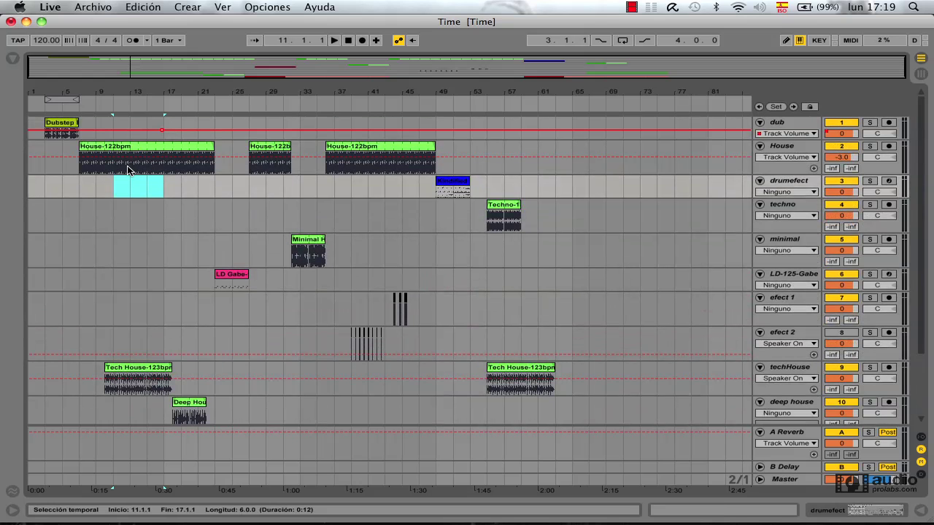
click(186, 8)
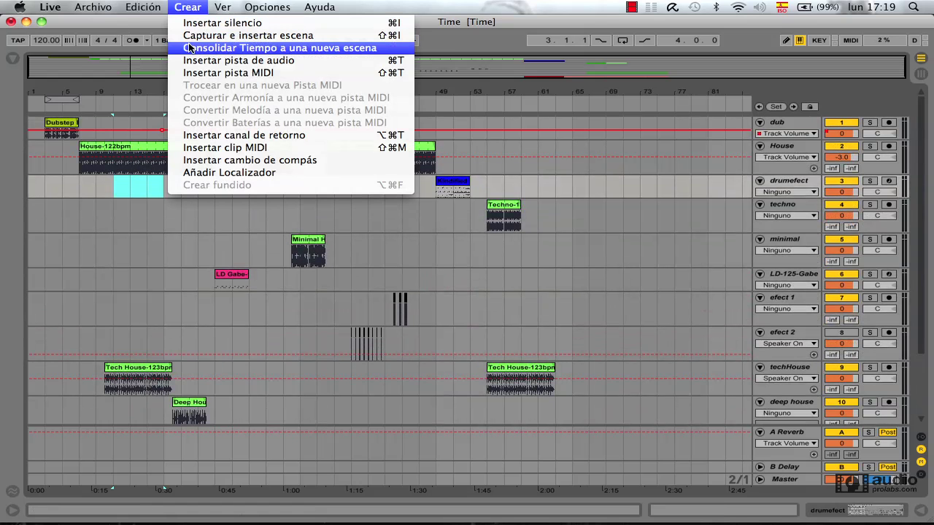
click(227, 48)
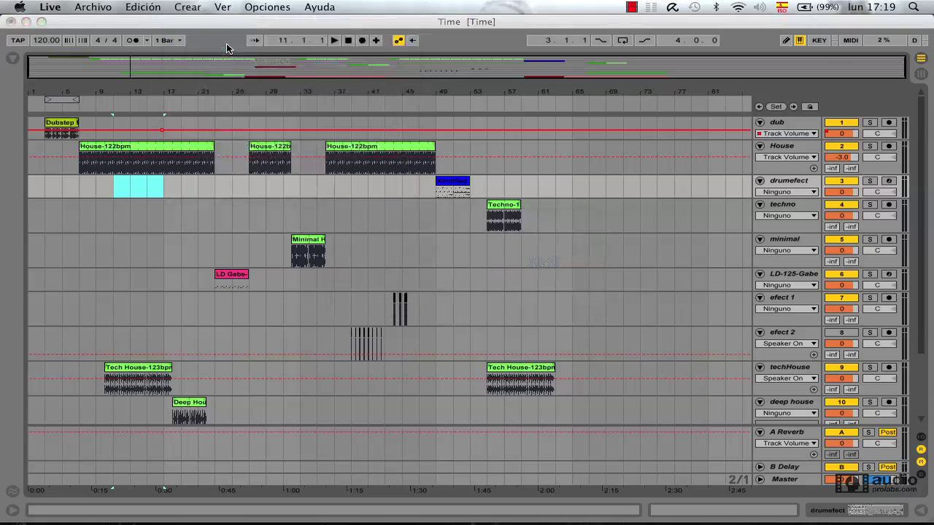
- Inspect the consolidated Tech House and House clips in Session scene 19, and return to the arrangement with the insert marker at bar 59
key(Tab)
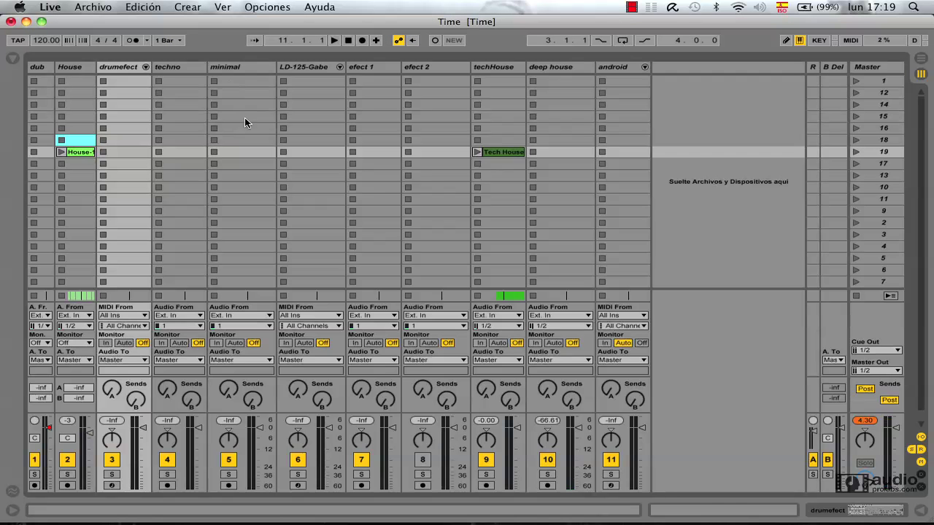
click(499, 152)
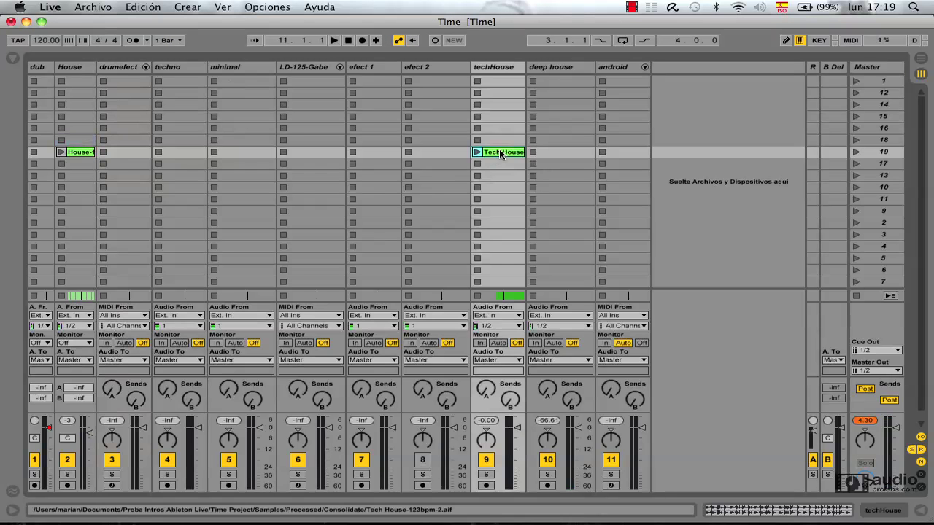
click(84, 155)
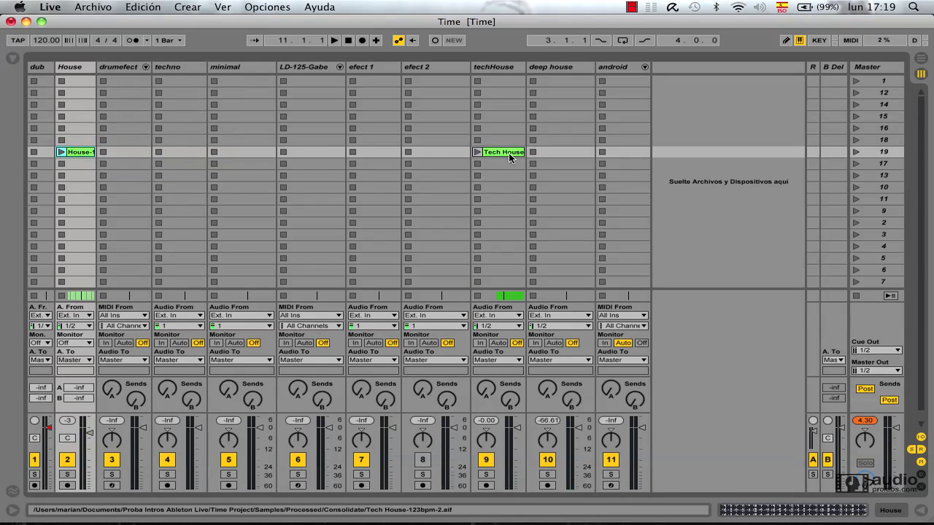
key(Tab)
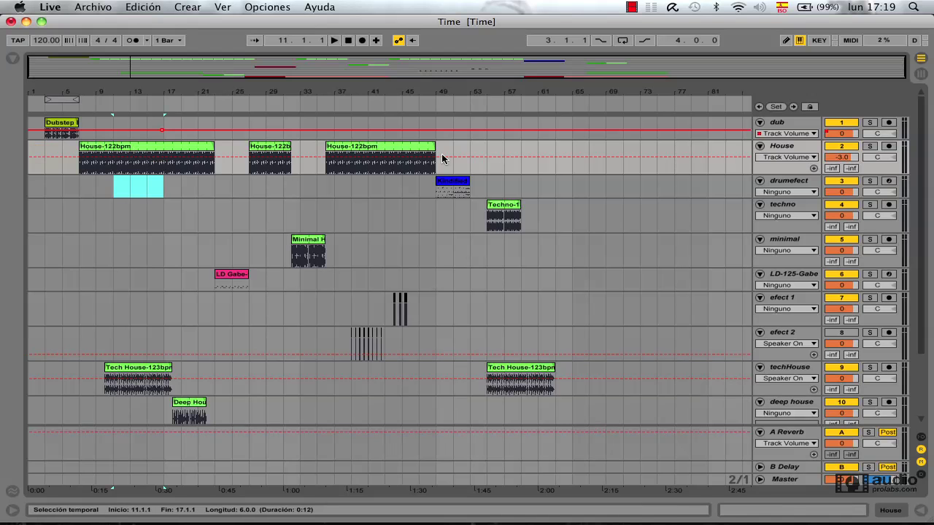
click(528, 142)
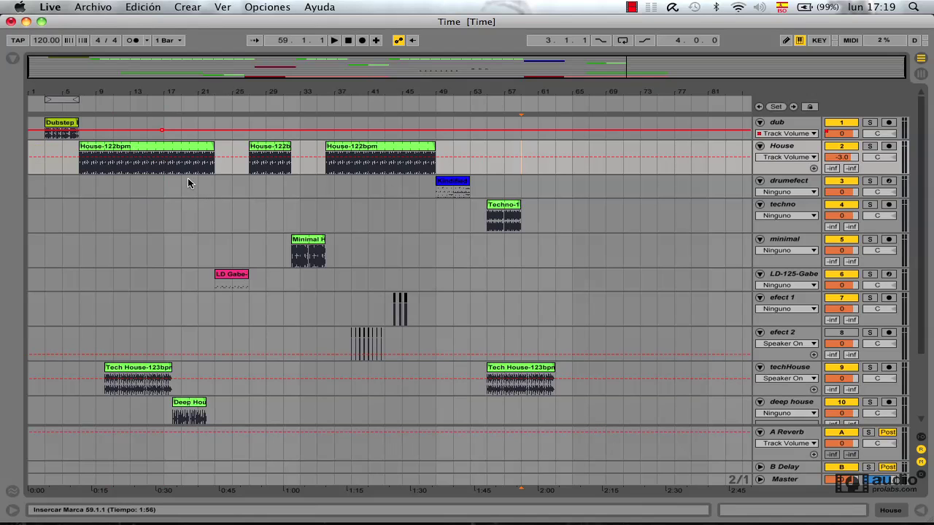
- Select bars 19 to 27 across the drumefect and techno tracks and consolidate that time range to a new scene
drag(183, 180, 245, 202)
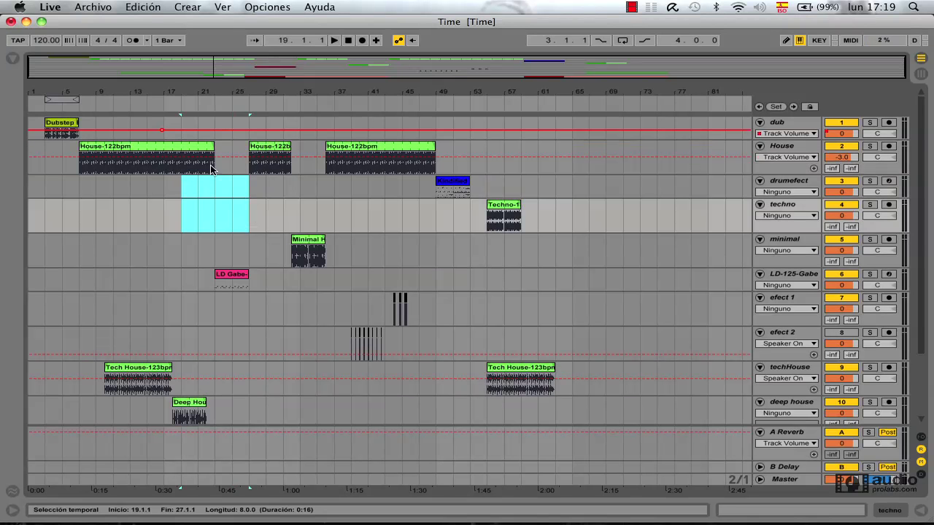
click(186, 7)
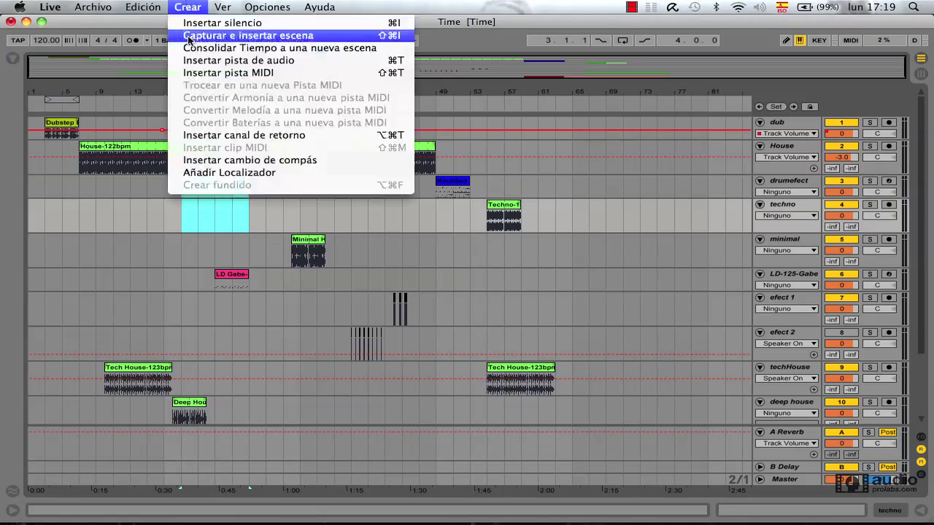
click(223, 49)
- Review scene 20 in Session View and compare its clips with bars 19 to 27 of the arrangement
key(Tab)
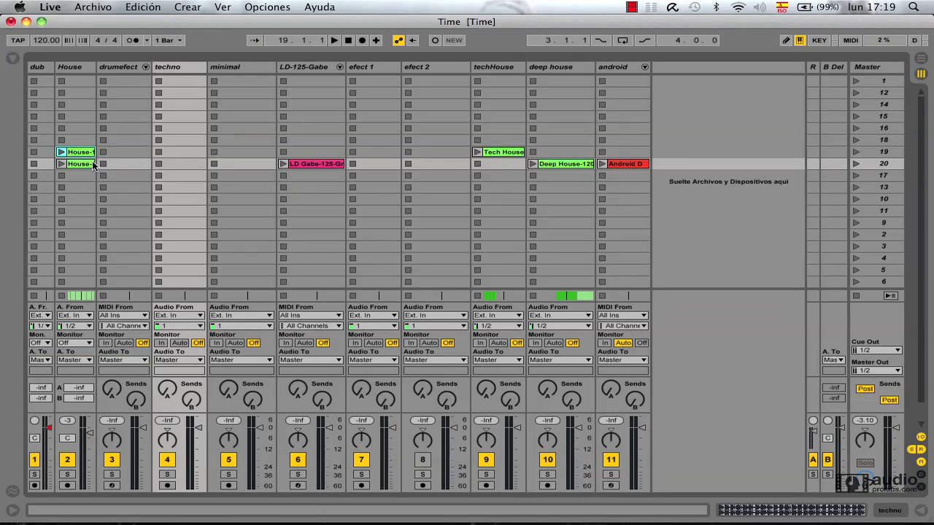
key(Tab)
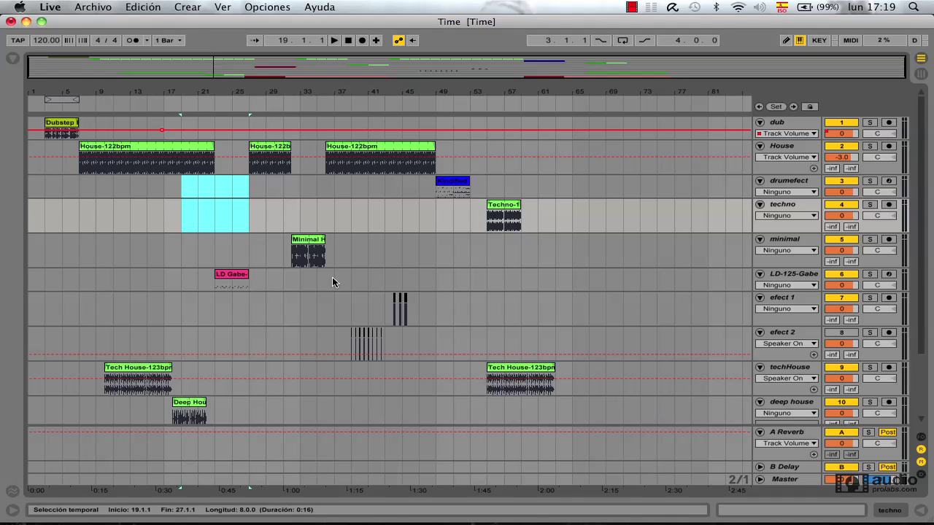
scroll(224, 358, down, 5)
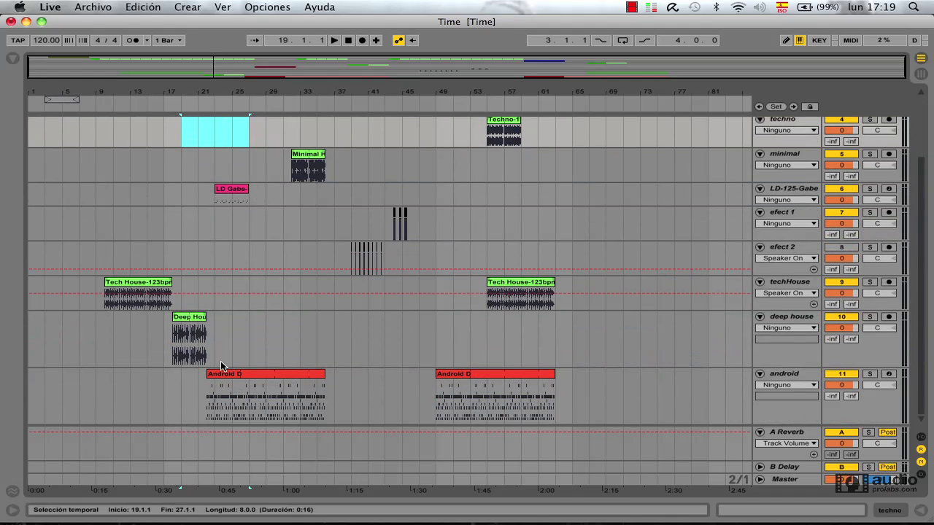
scroll(236, 183, up, 5)
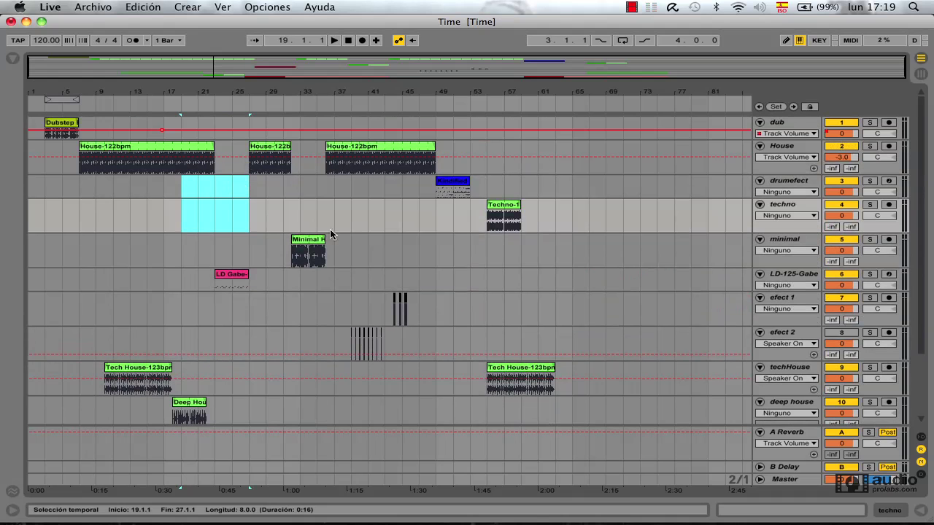
- Select bars 39 to 47 on the drumefect track and consolidate that time range to a new scene
scroll(327, 203, down, 2)
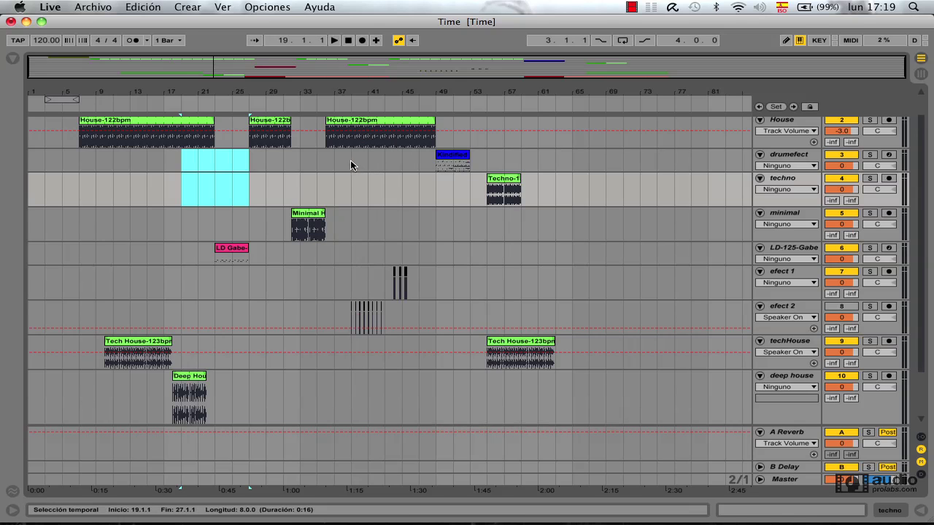
drag(350, 160, 413, 169)
click(177, 9)
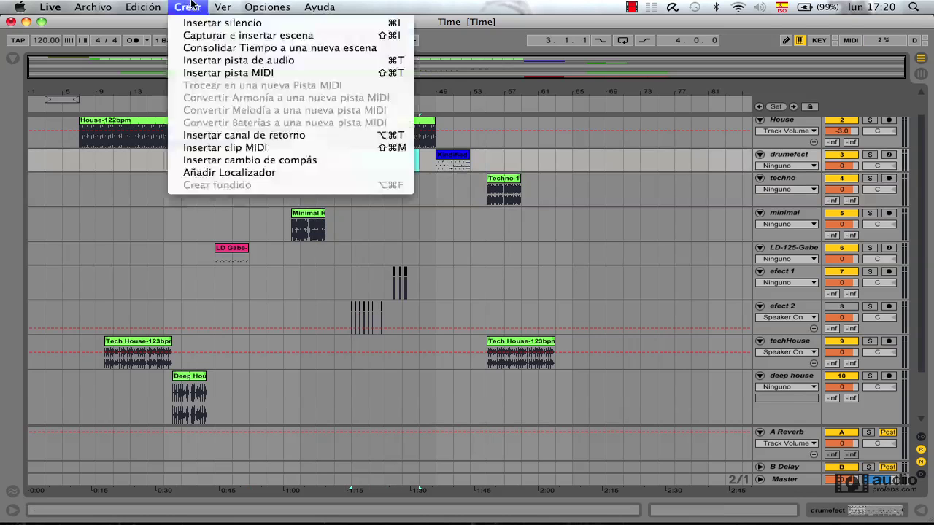
click(248, 49)
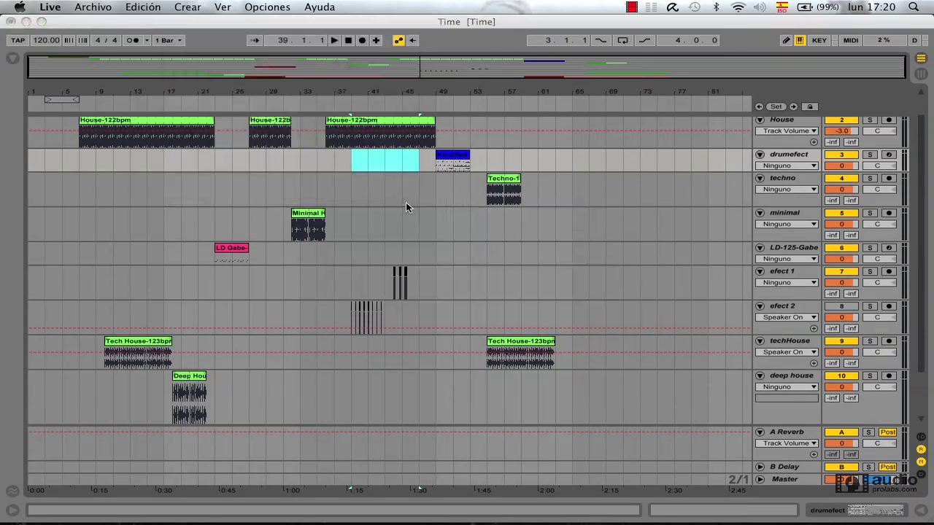
- Review scene 21 in Session View and look through the arrangement tracks on returning to it
key(Tab)
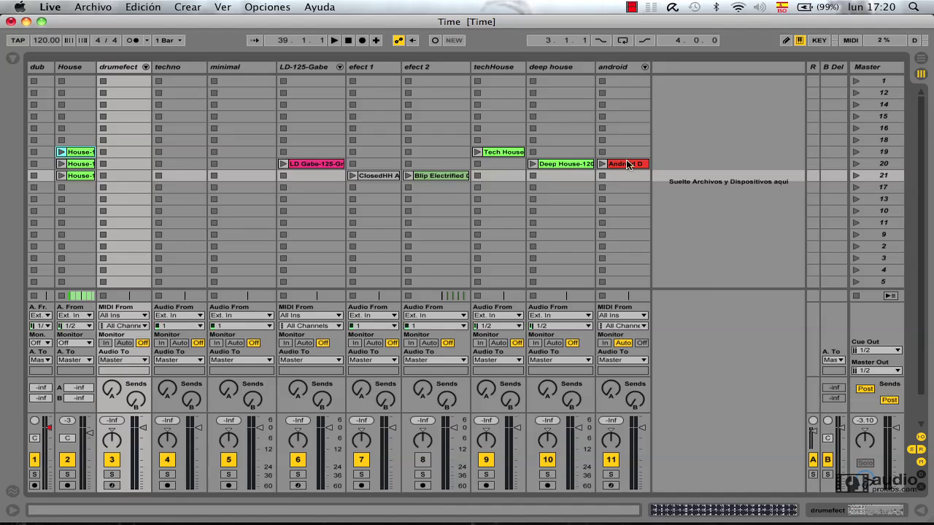
key(Tab)
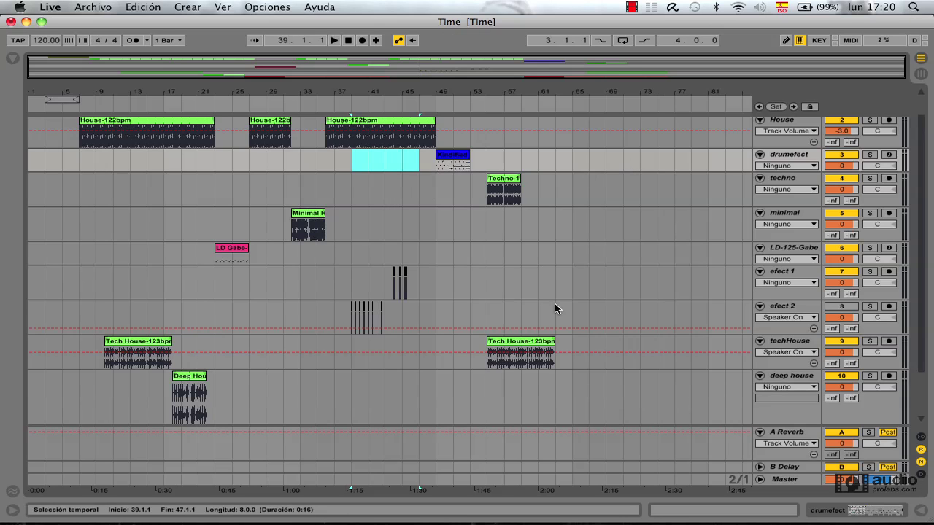
scroll(349, 266, down, 3)
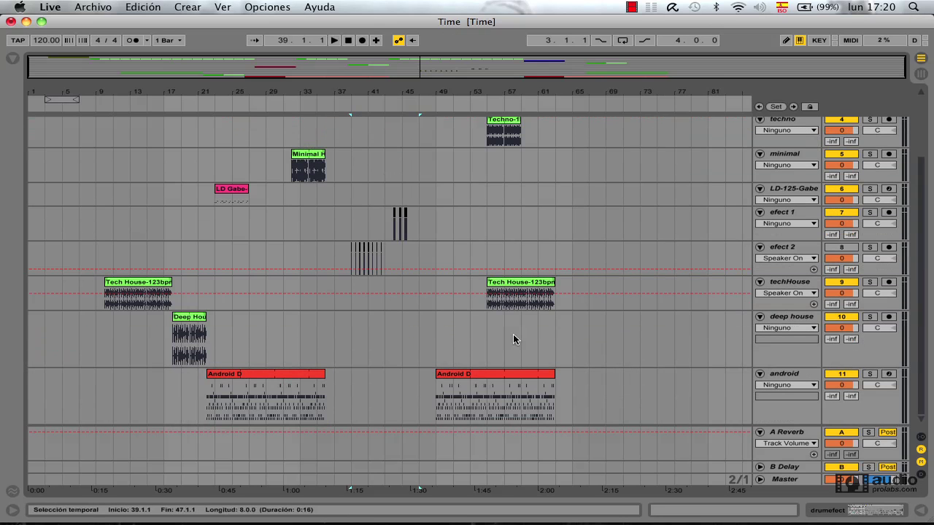
scroll(470, 310, up, 3)
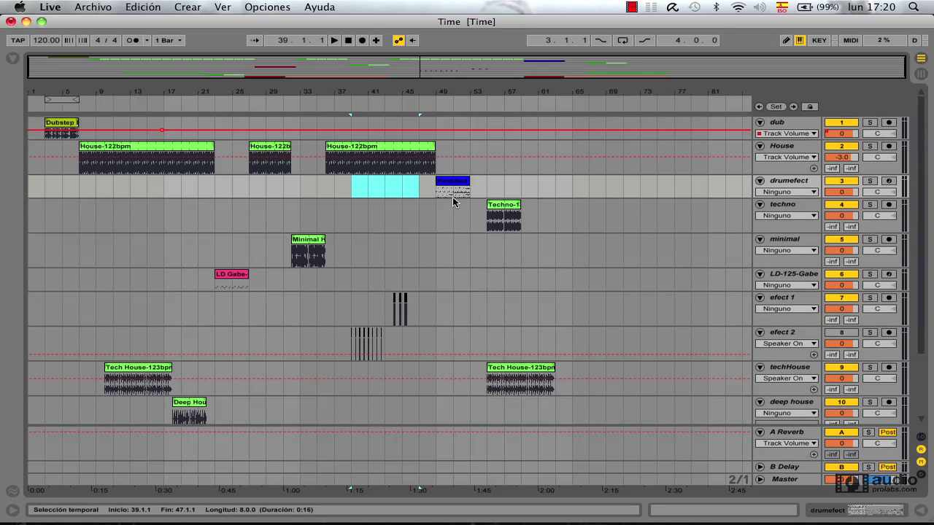
- Select bars 49 to 63 on the minimal track and consolidate that time range to a new scene
drag(435, 237, 558, 253)
click(186, 7)
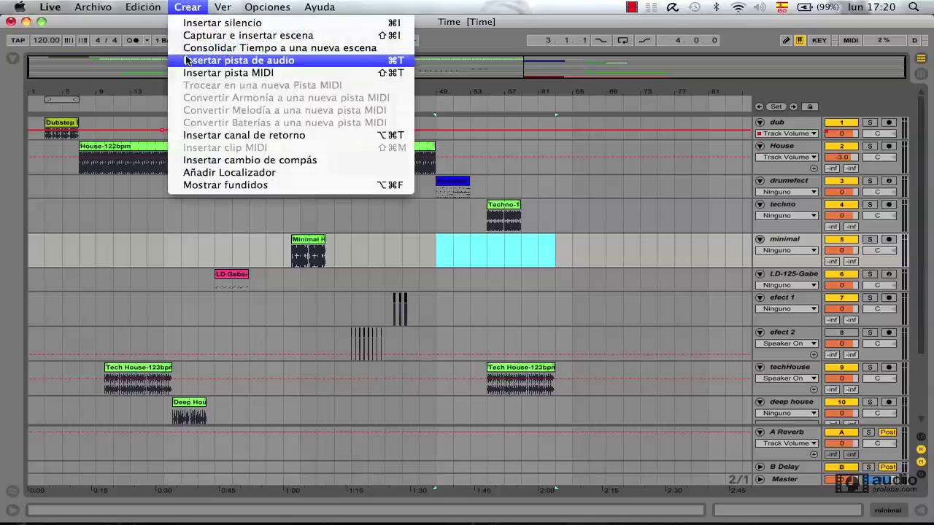
click(190, 48)
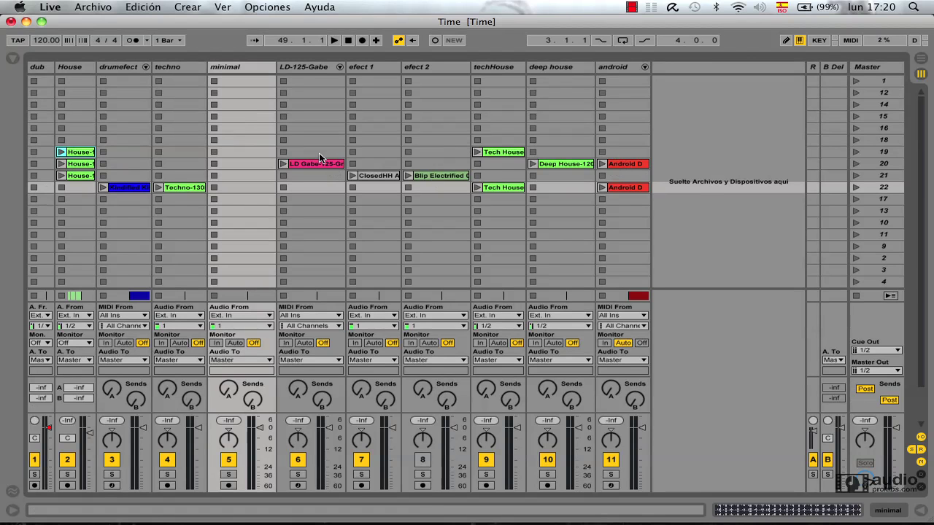
- Return to the arrangement, enlarge the drumefect track's height and compare the clips in bars 49 to 63 across the tracks
key(Tab)
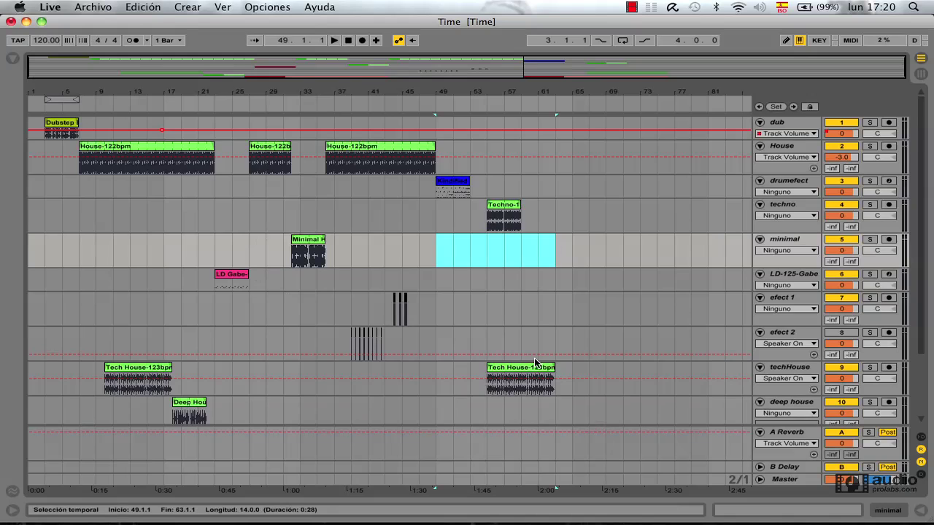
scroll(518, 343, down, 3)
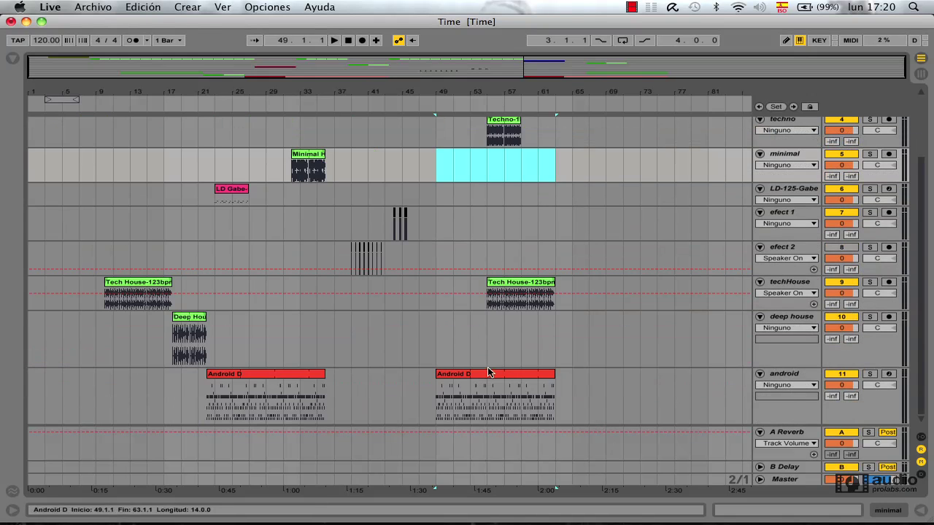
scroll(462, 357, up, 3)
scroll(461, 357, up, 1)
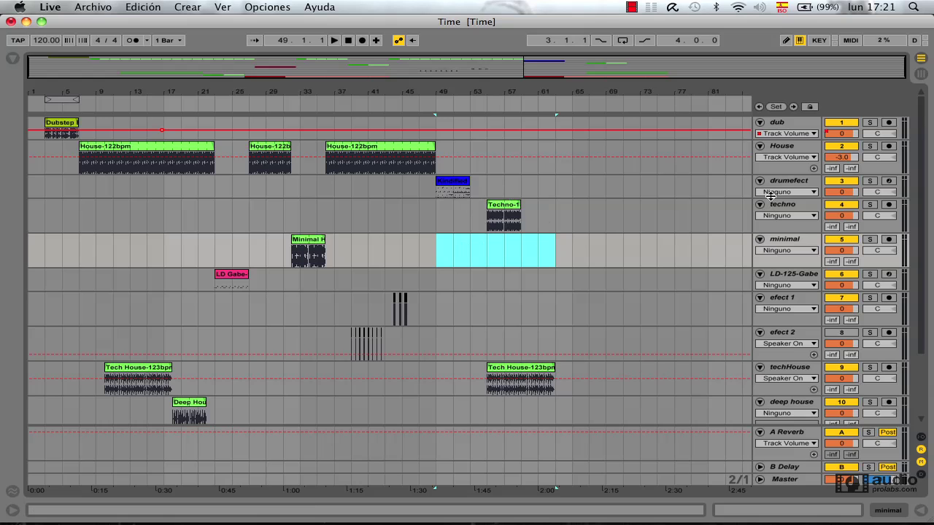
drag(770, 198, 771, 220)
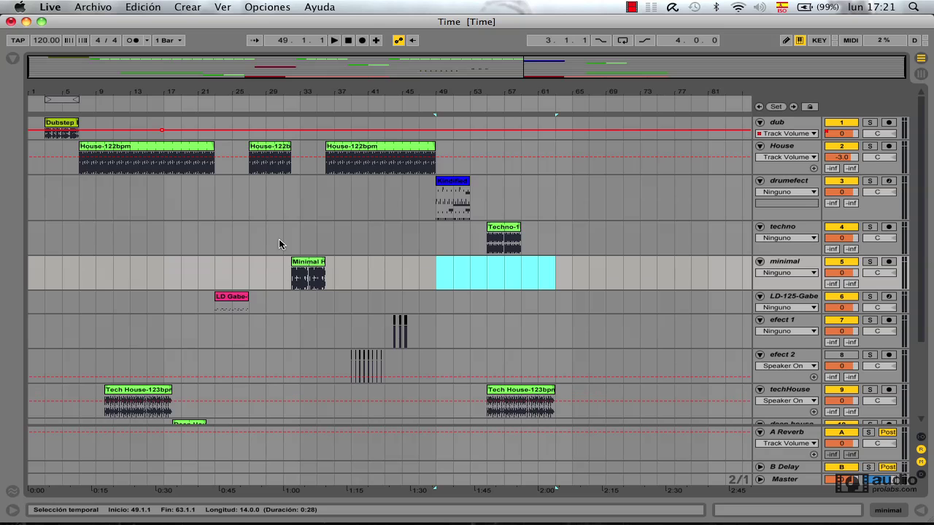
scroll(279, 238, down, 5)
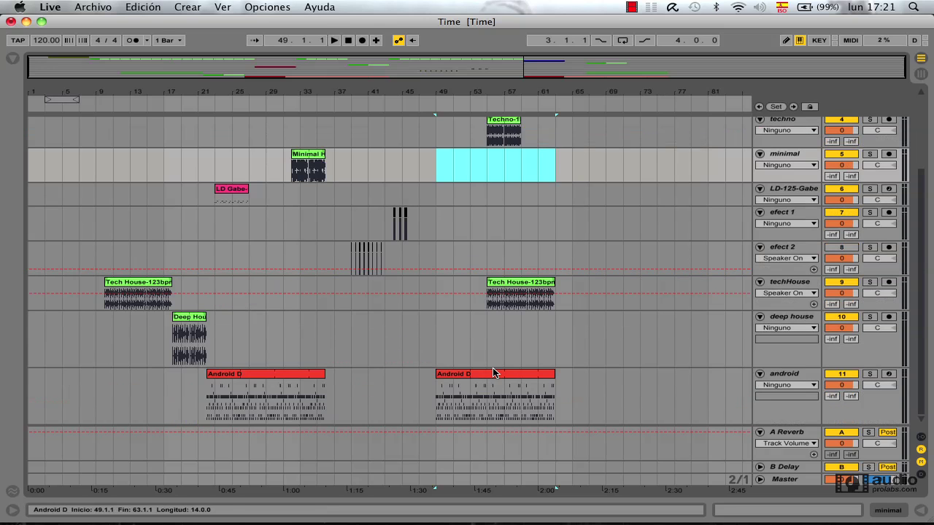
scroll(485, 357, up, 5)
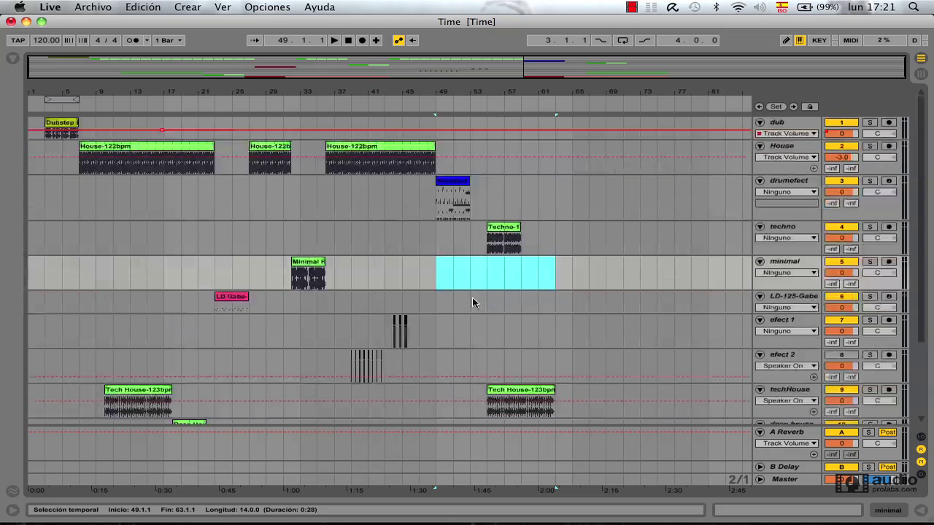
- In Session View, launch scenes 19, 21 and 22 in turn, lowering the android track's volume before launching scene 22
key(Tab)
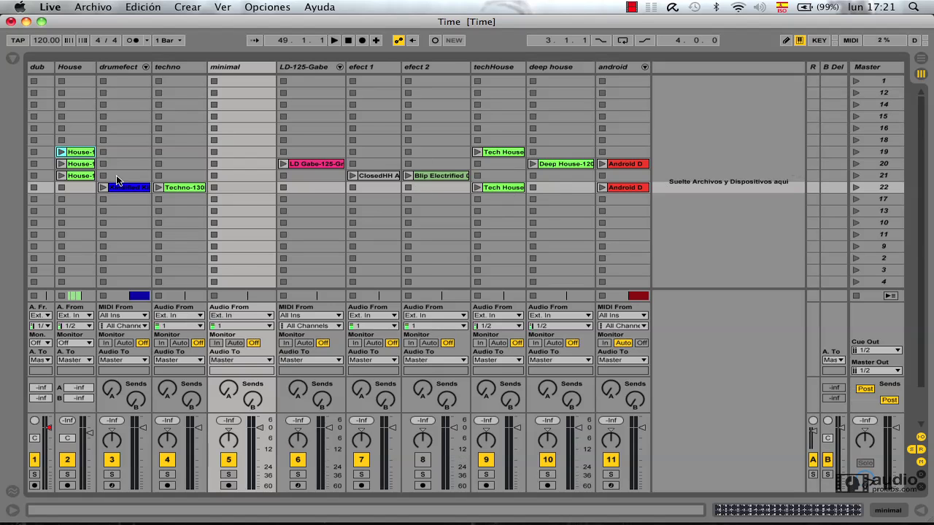
click(856, 151)
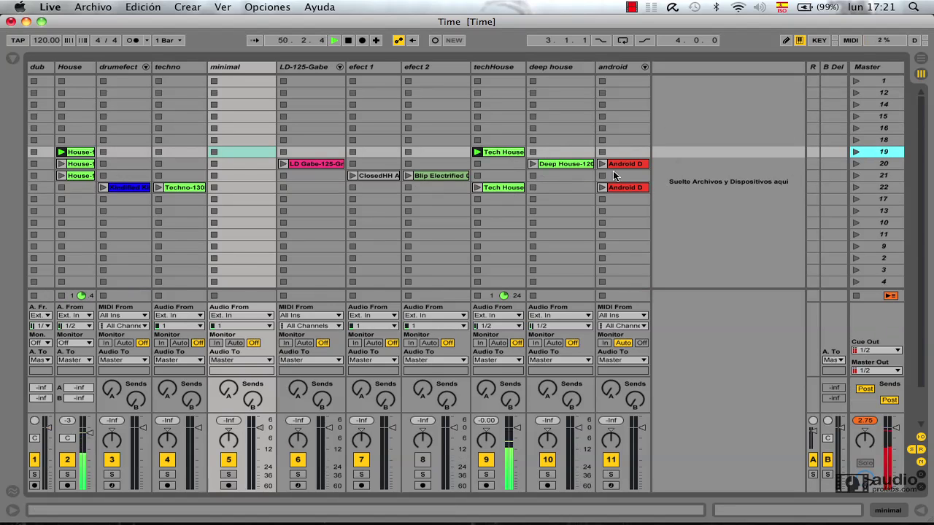
click(856, 175)
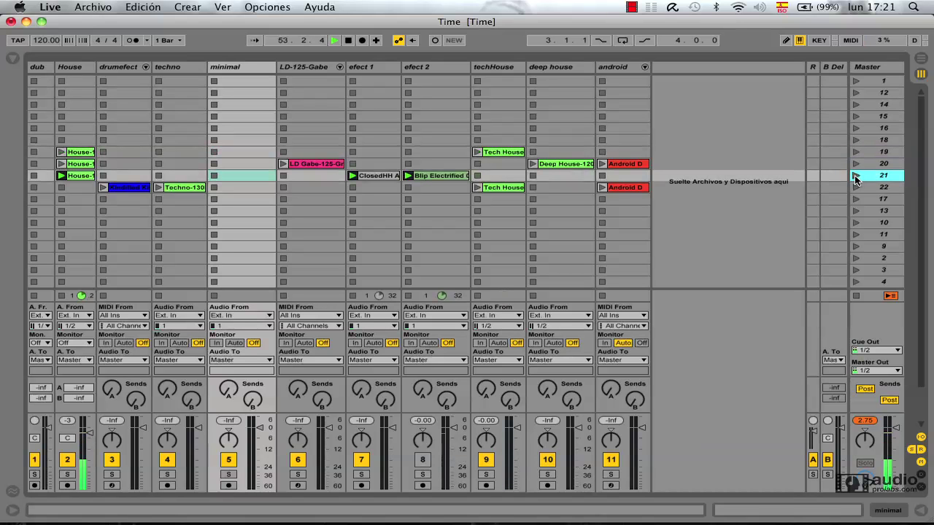
drag(640, 428, 642, 448)
click(856, 188)
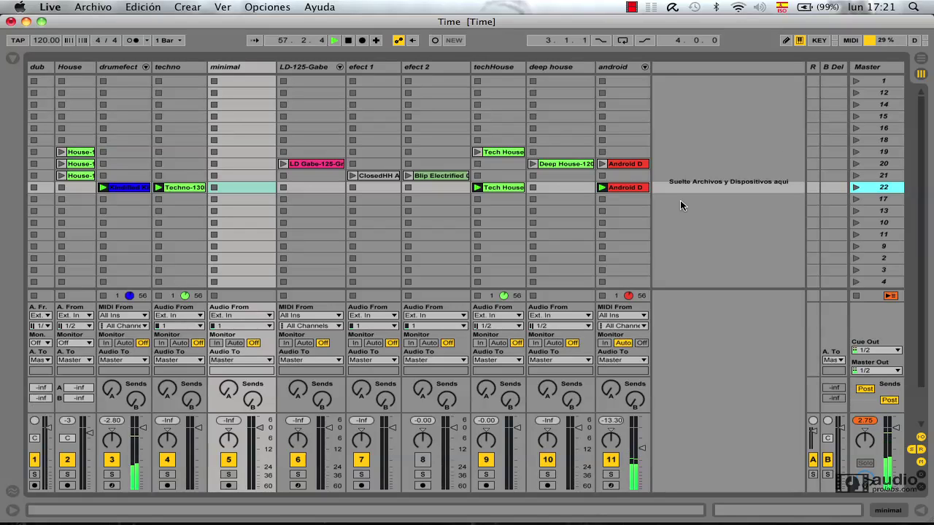
- Launch scenes 21, 20, 22, 20 and 19 in turn to audition the consolidated scenes, and stop playback
click(856, 175)
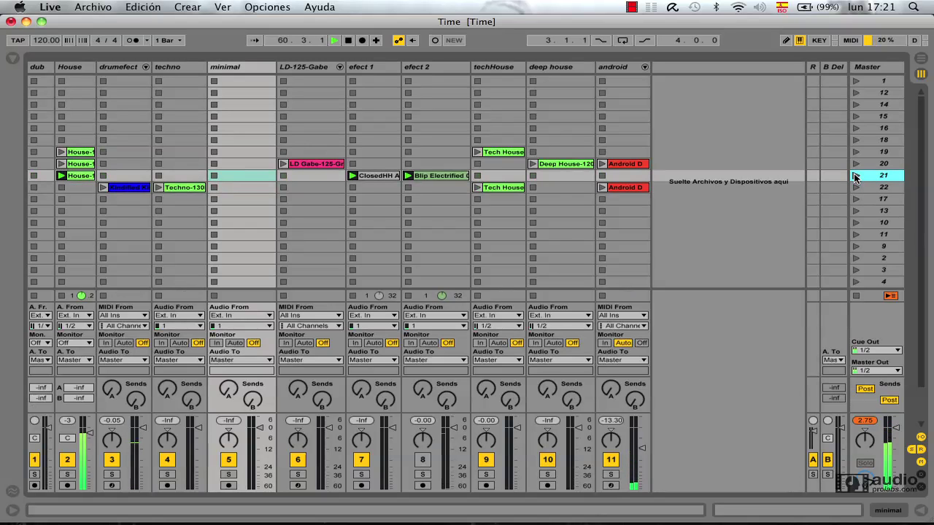
click(855, 163)
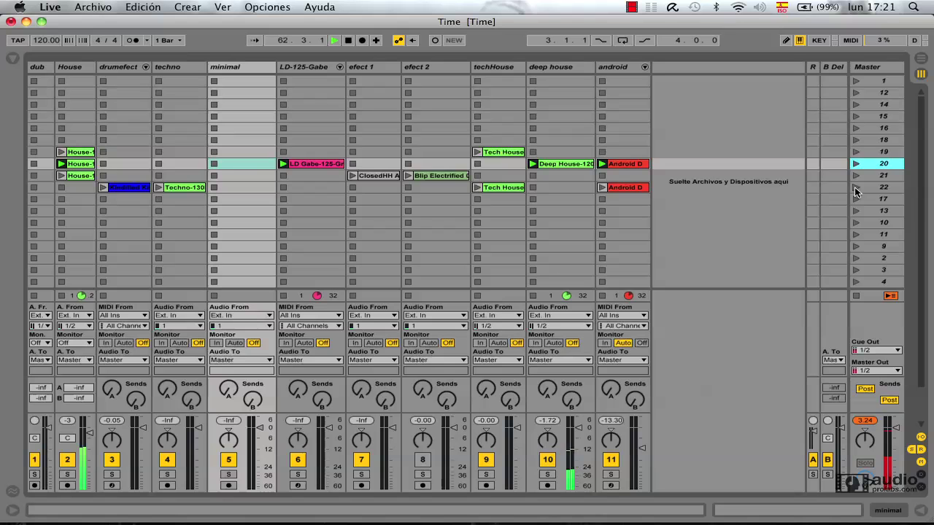
click(855, 188)
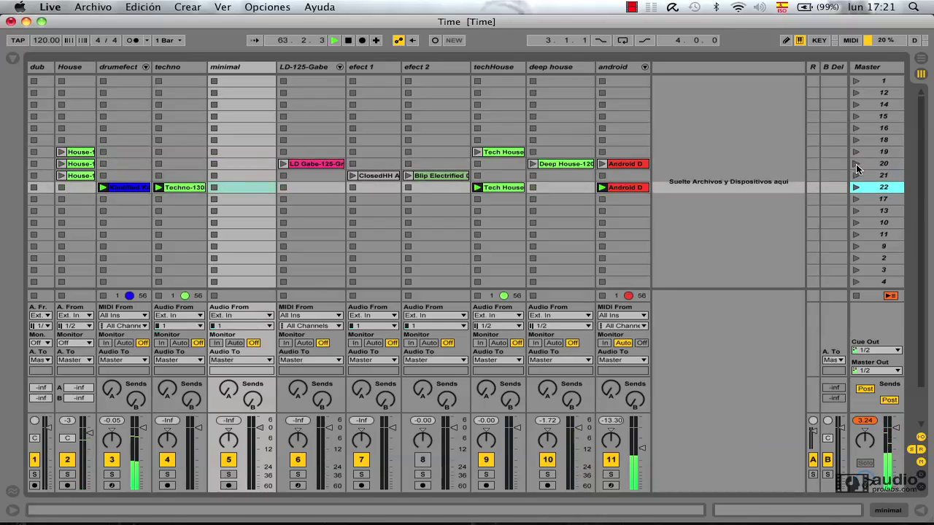
click(856, 163)
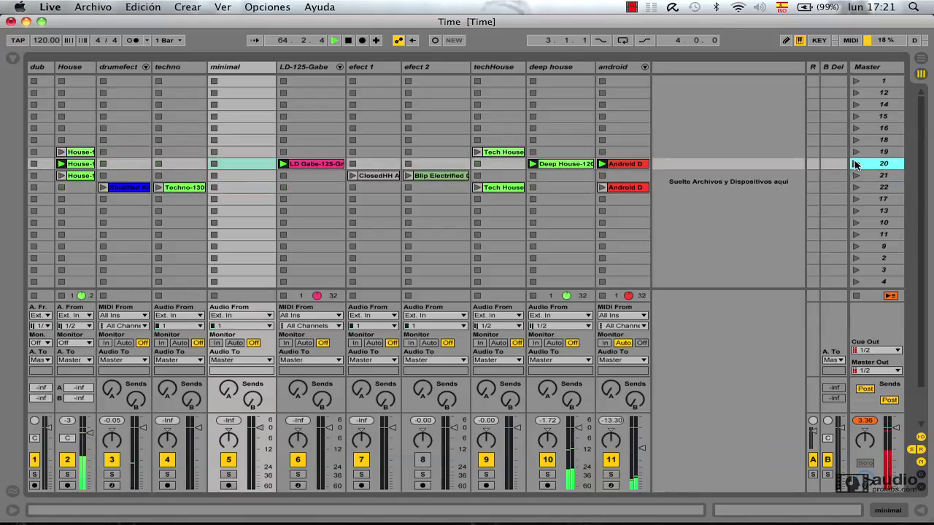
click(856, 153)
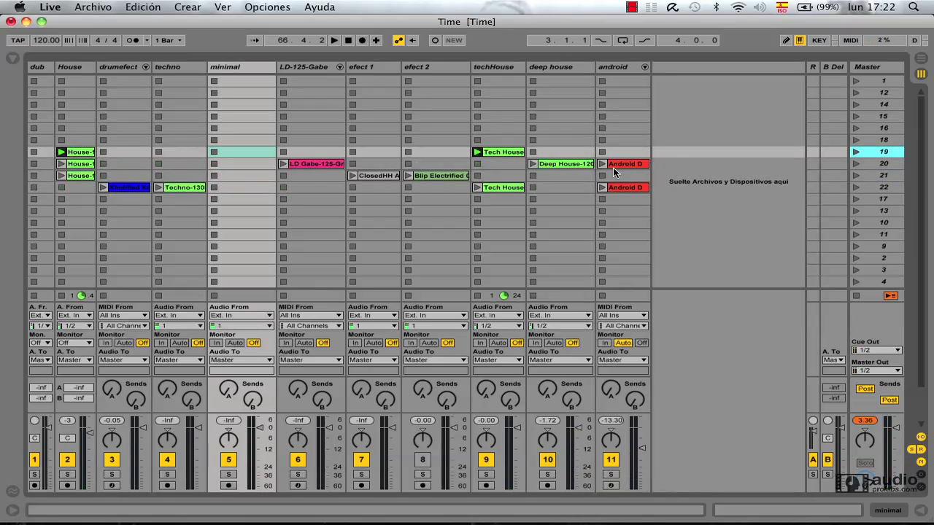
- Inspect the android track's devices, the House clip in scene 19 and the House track's effects area
double_click(625, 66)
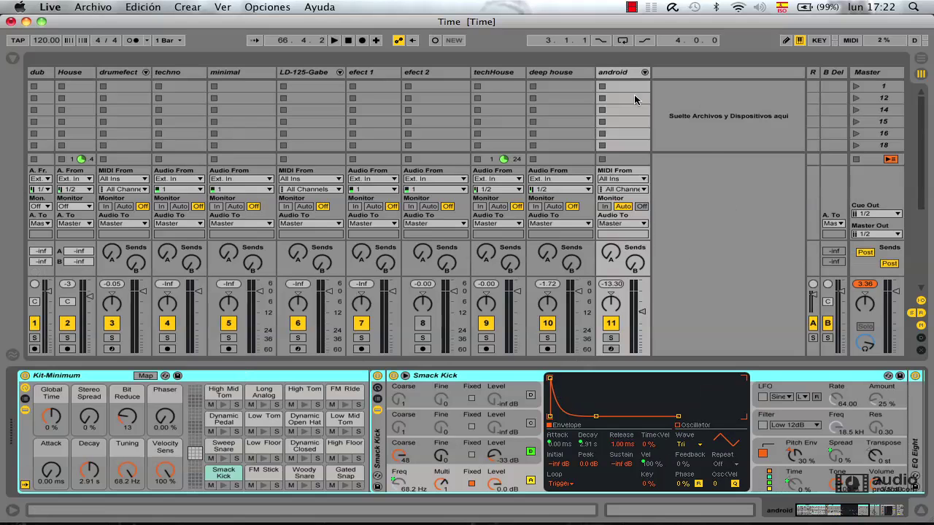
scroll(706, 149, down, 3)
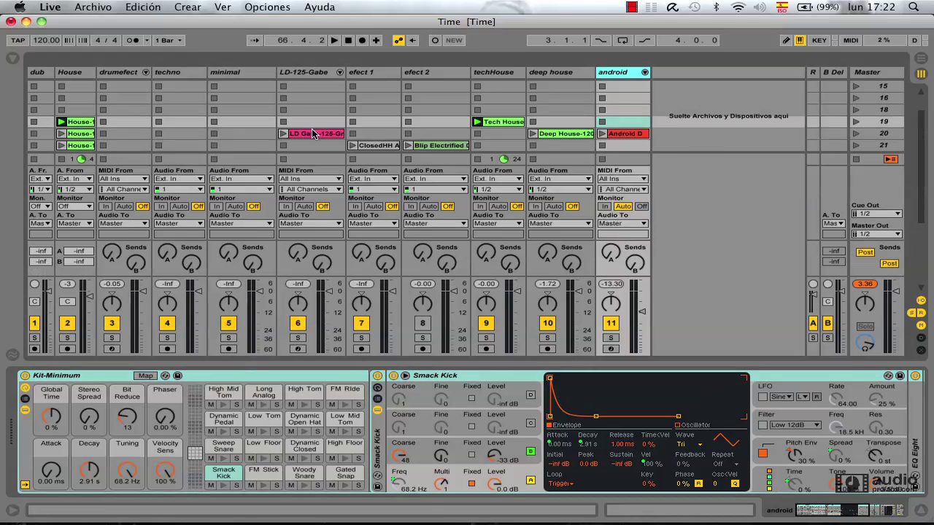
click(79, 121)
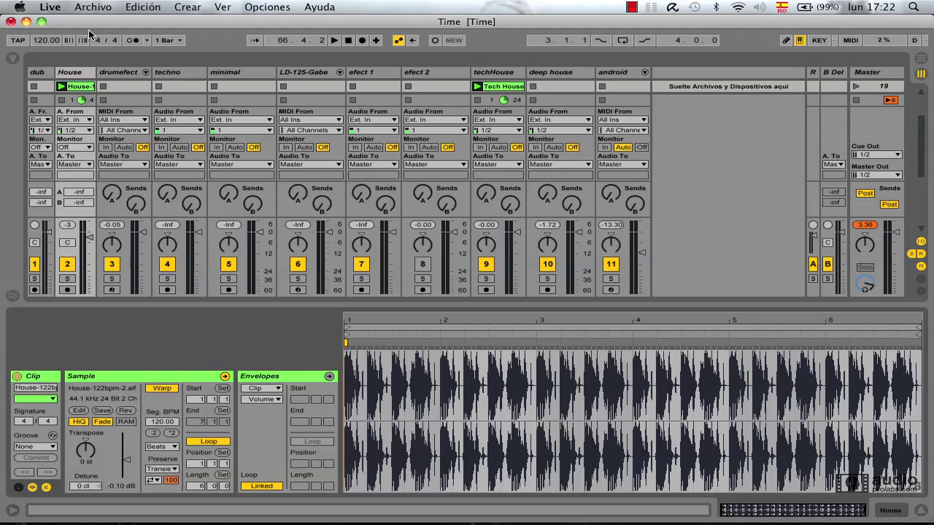
click(75, 72)
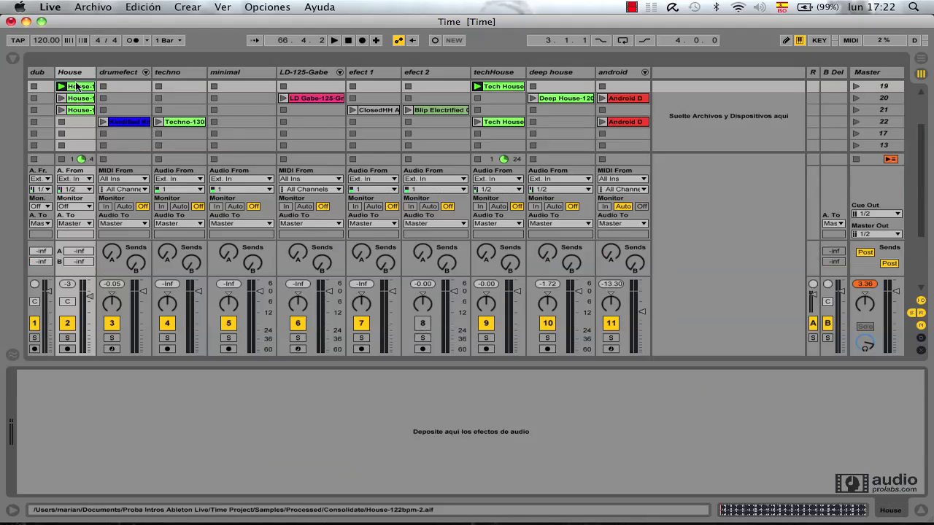
click(77, 109)
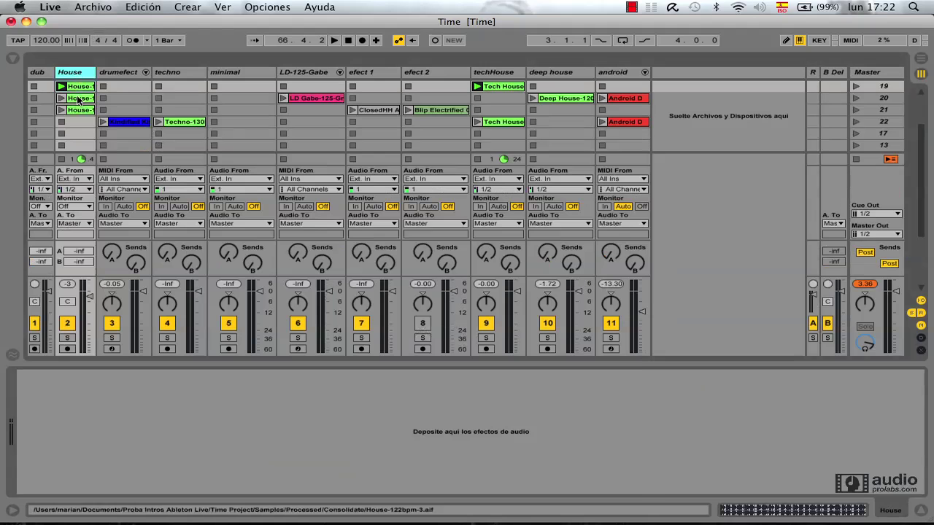
- Inspect the drumefect track's instrument and its MIDI clip in scene 22, and the techno track with its audio clip
click(121, 73)
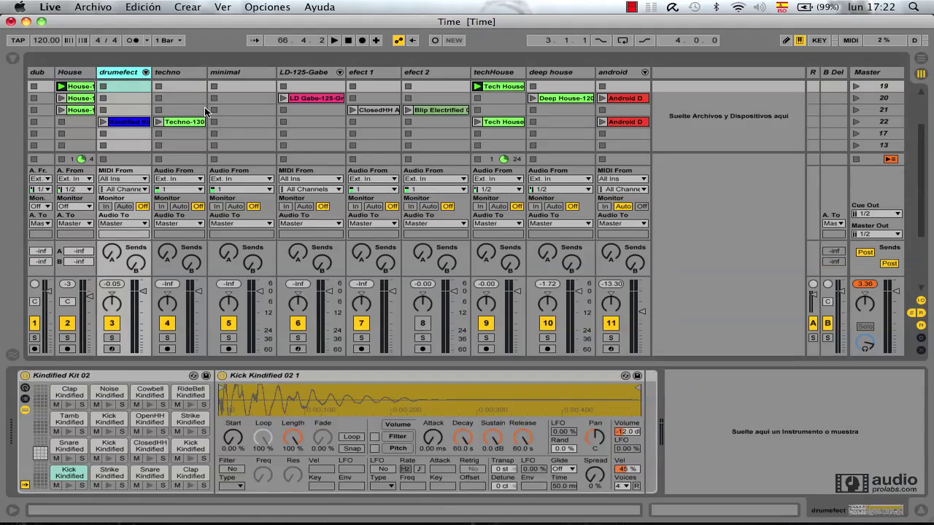
double_click(124, 124)
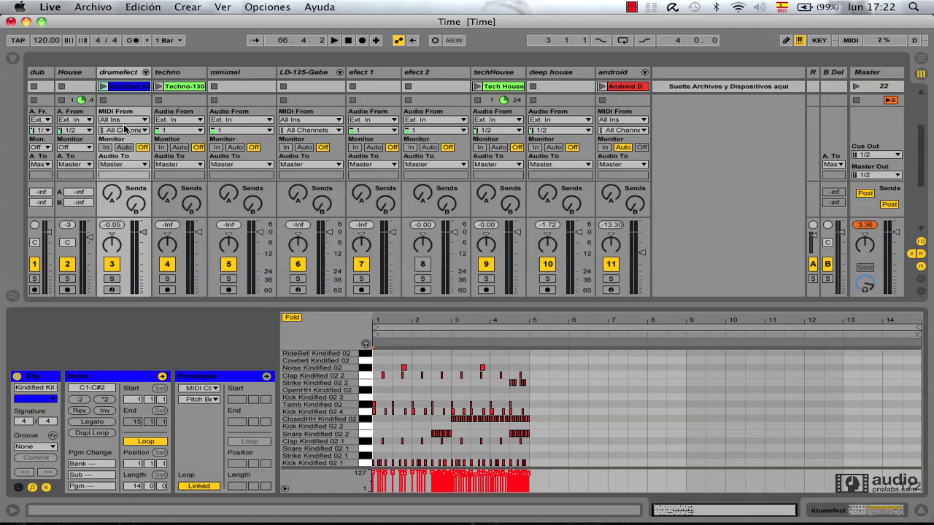
click(180, 73)
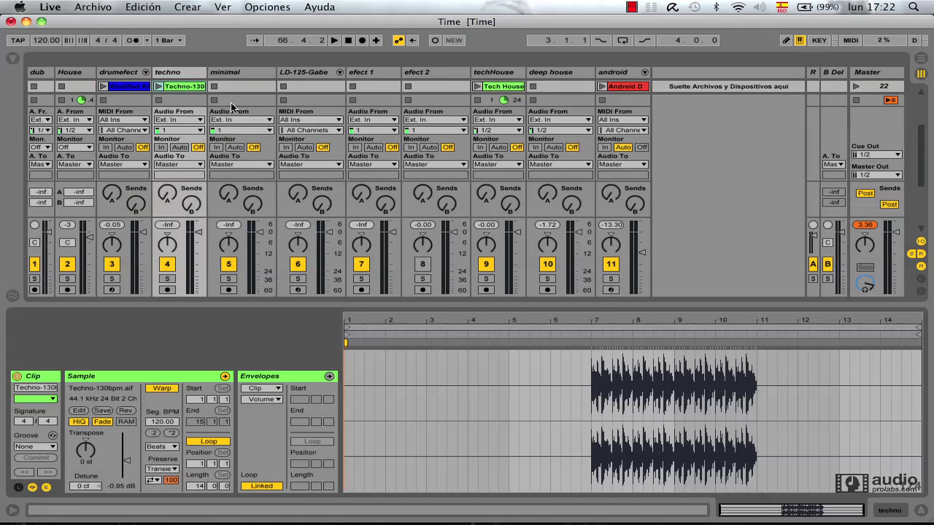
click(182, 70)
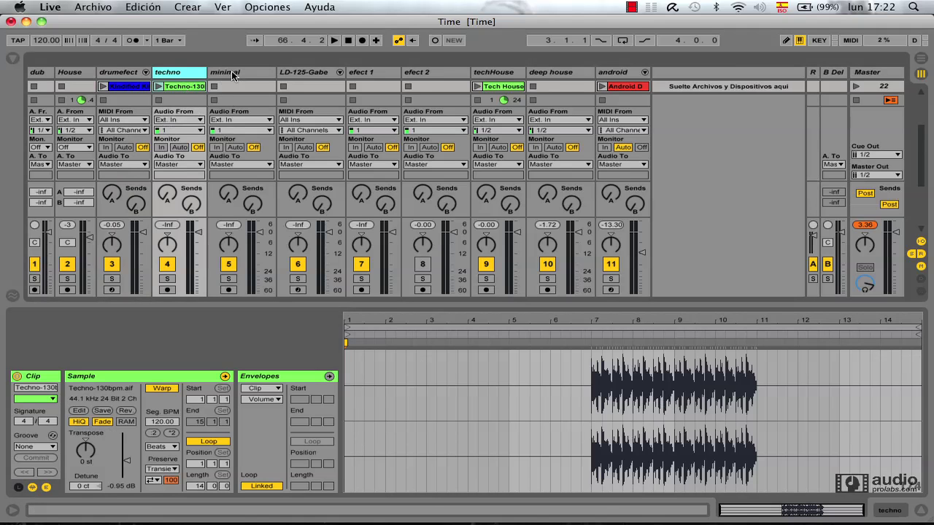
- Inspect the LD-125-Gabe and efect 1 tracks and the ClosedHH clip in scene 21, and hide the detail view
click(302, 72)
click(369, 70)
double_click(365, 73)
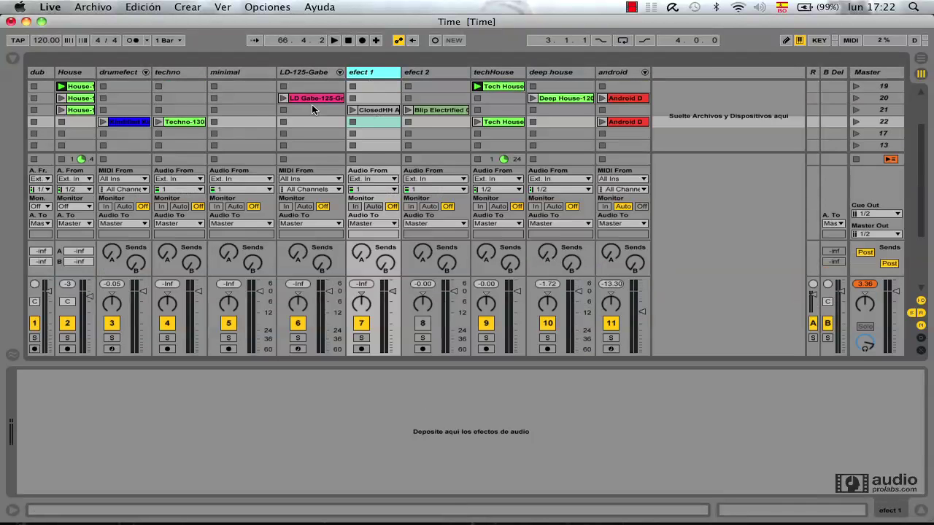
double_click(374, 108)
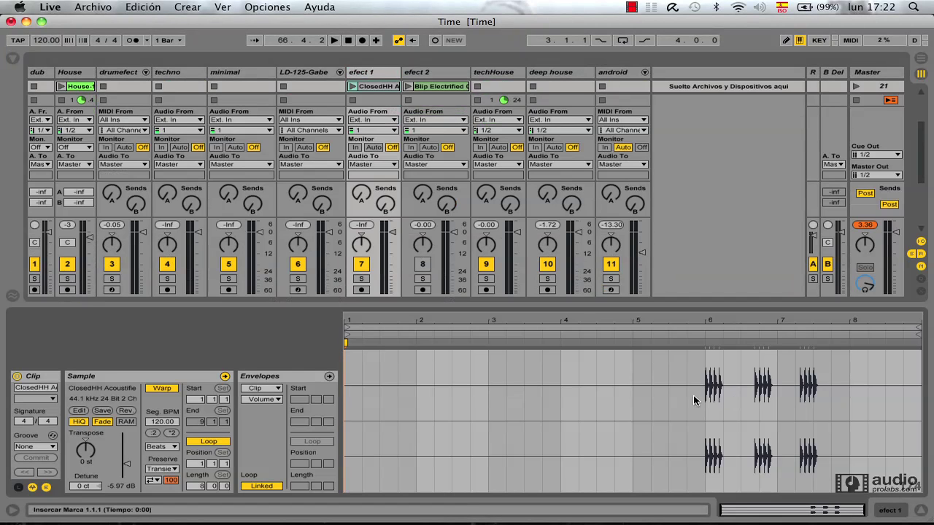
click(923, 511)
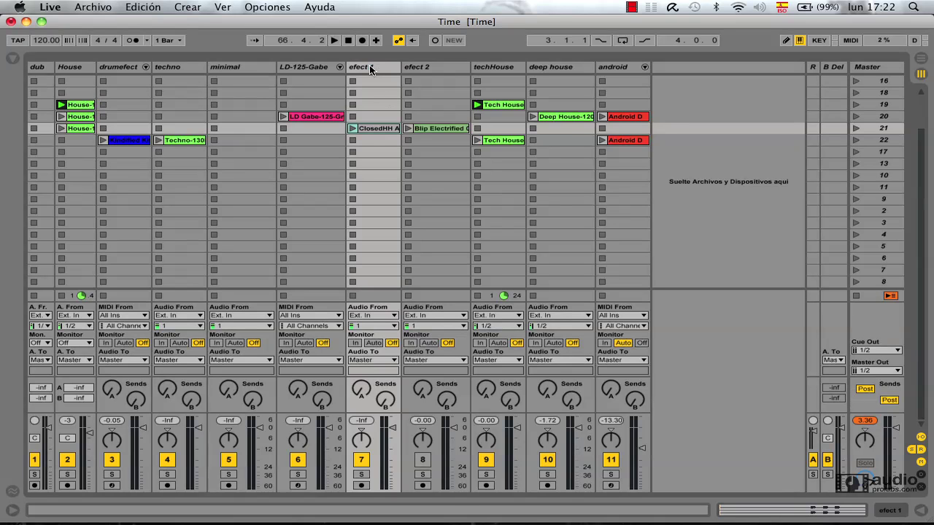
- Select the efect 1, efect 2 and techHouse tracks in turn to review their clips across the scenes
click(371, 67)
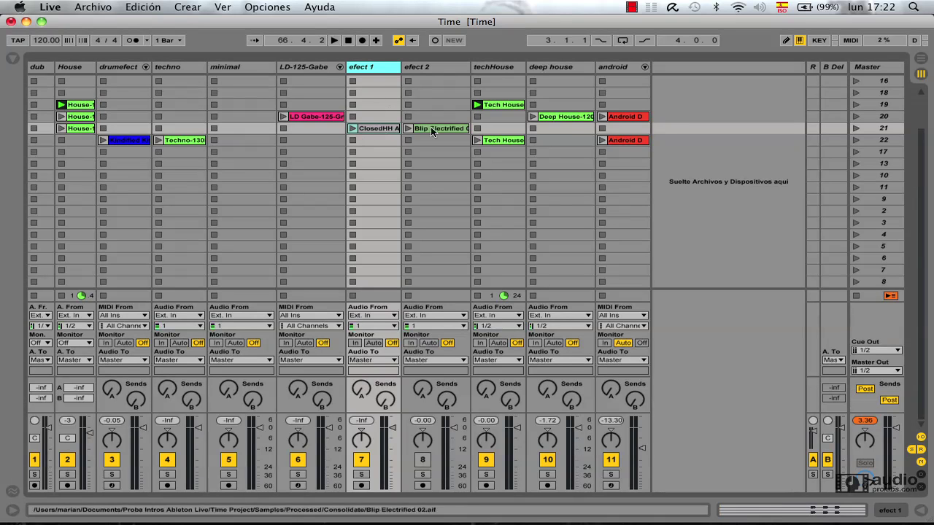
click(440, 69)
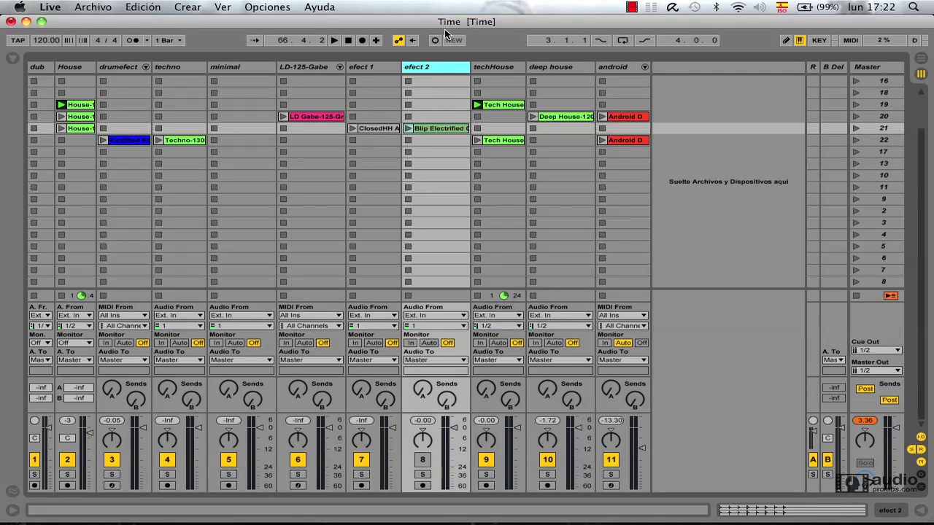
click(490, 66)
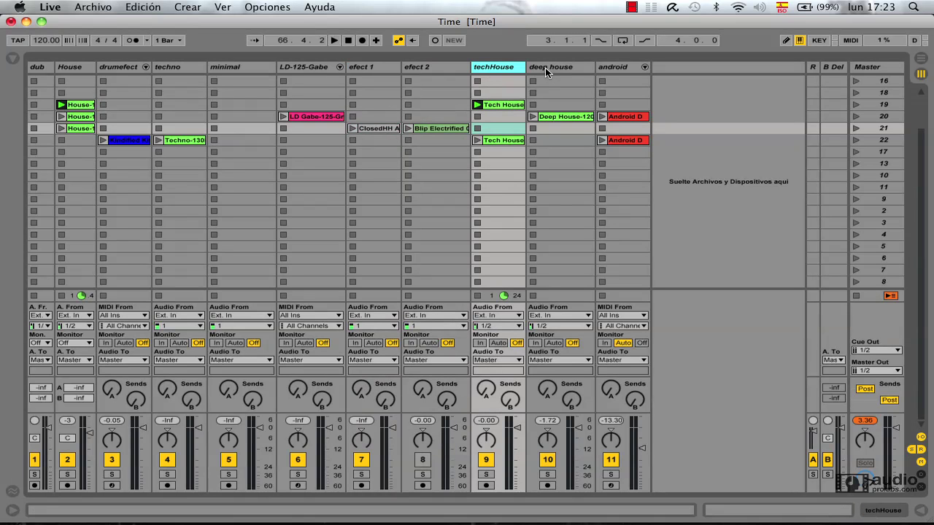
- Return to the Arrangement view and locate the command that consolidates a time range to a new scene
click(188, 7)
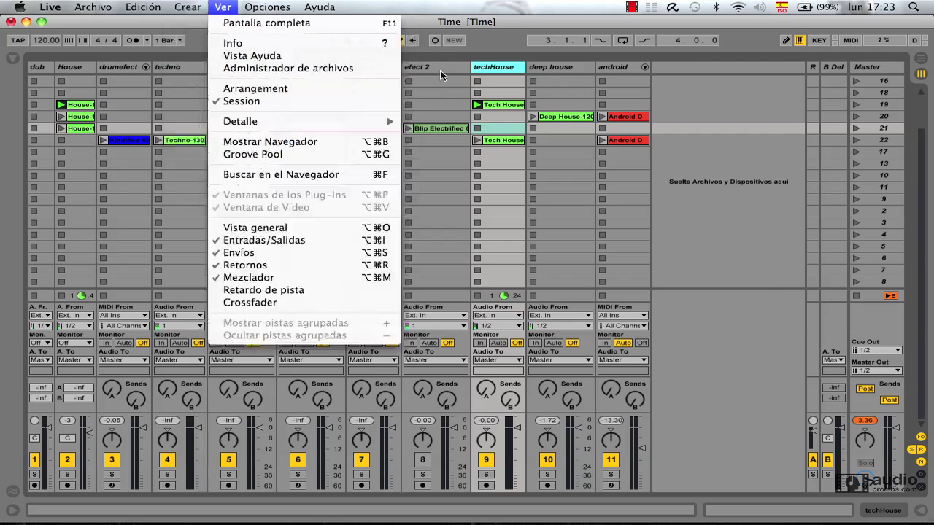
click(223, 87)
click(189, 6)
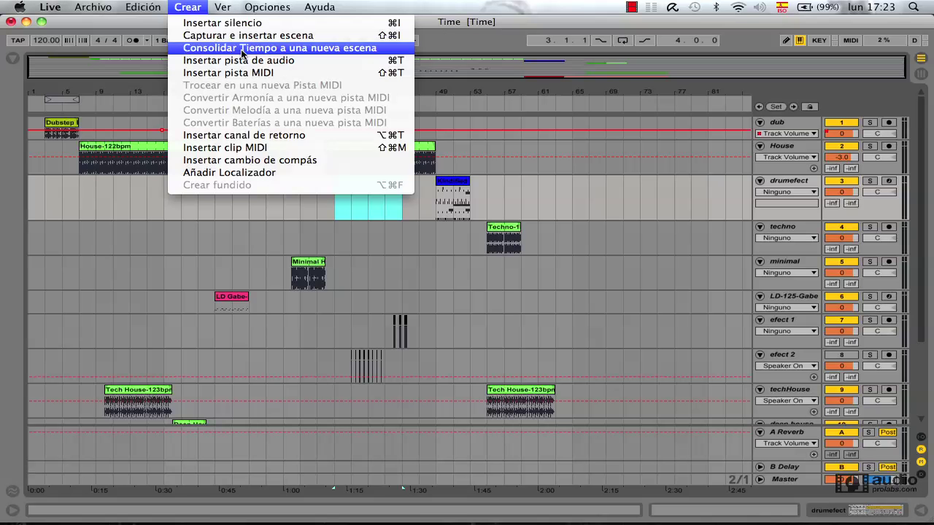